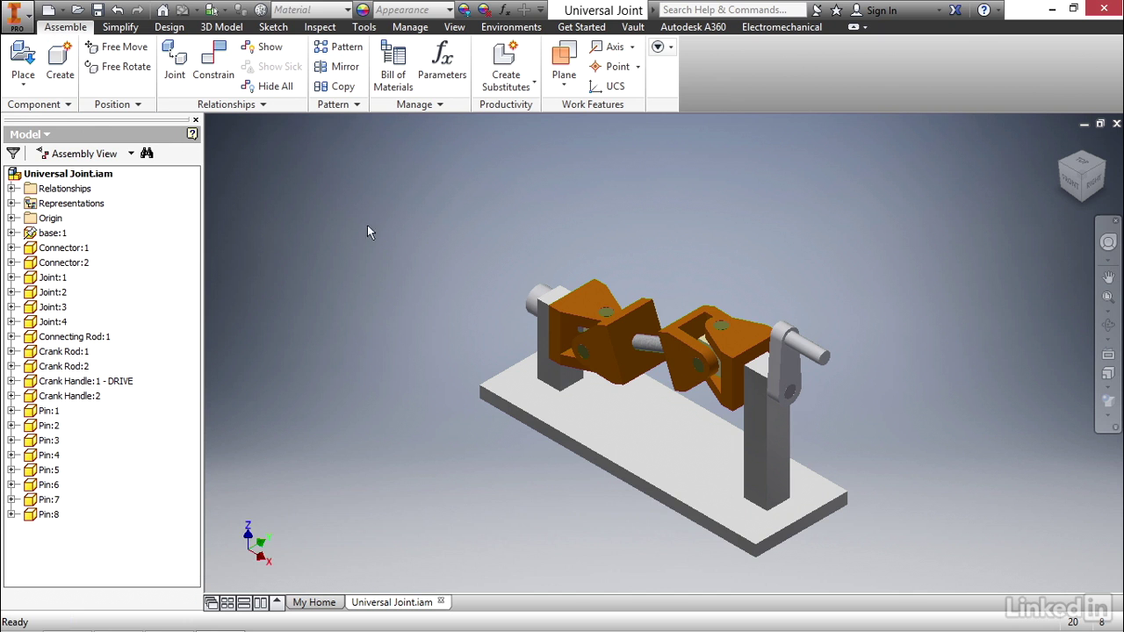
Step: Bring up the assembly shortcut menu over the Universal Joint model
right_click(331, 198)
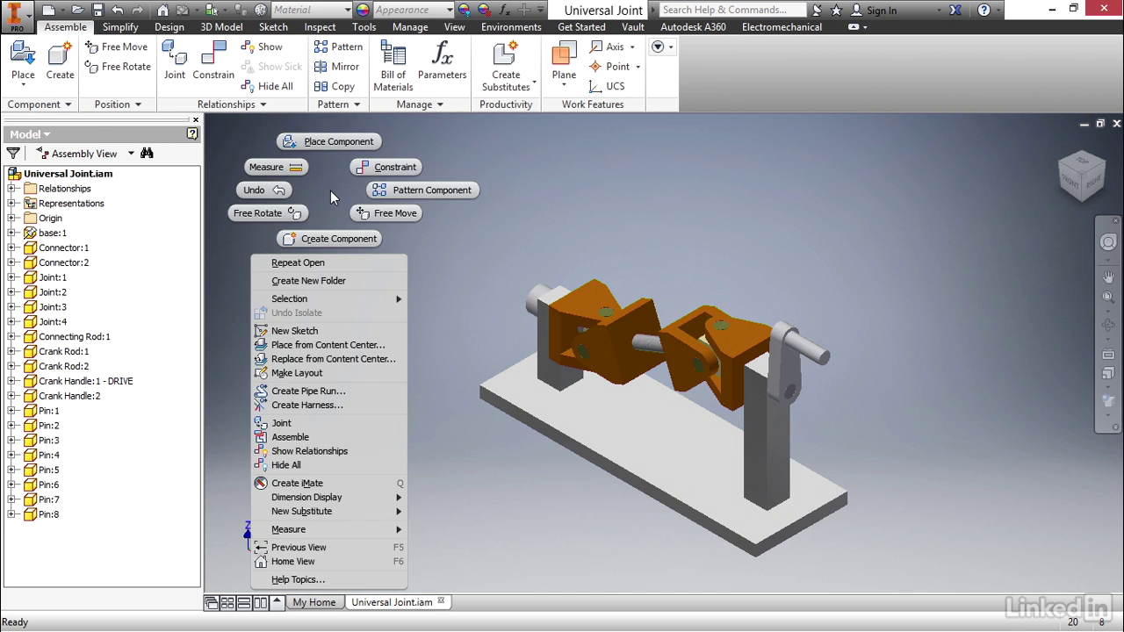
Step: Set up a new in-place component named Handle with the Standard.ipt template, checking its Exercise Files location
click(327, 238)
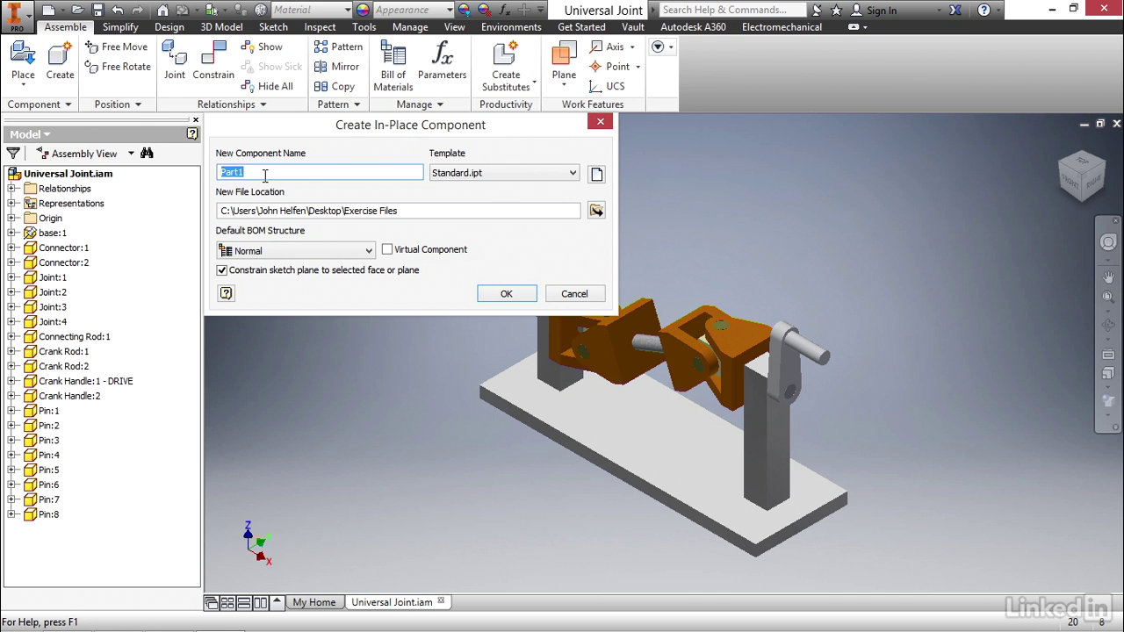
text(Handle)
click(573, 175)
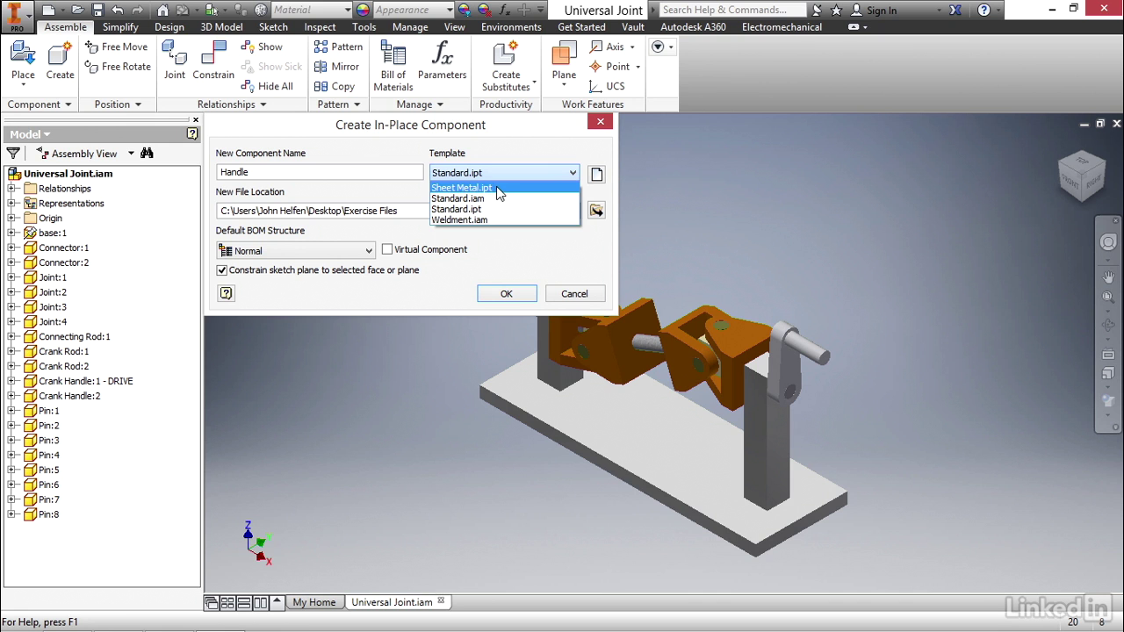
click(501, 149)
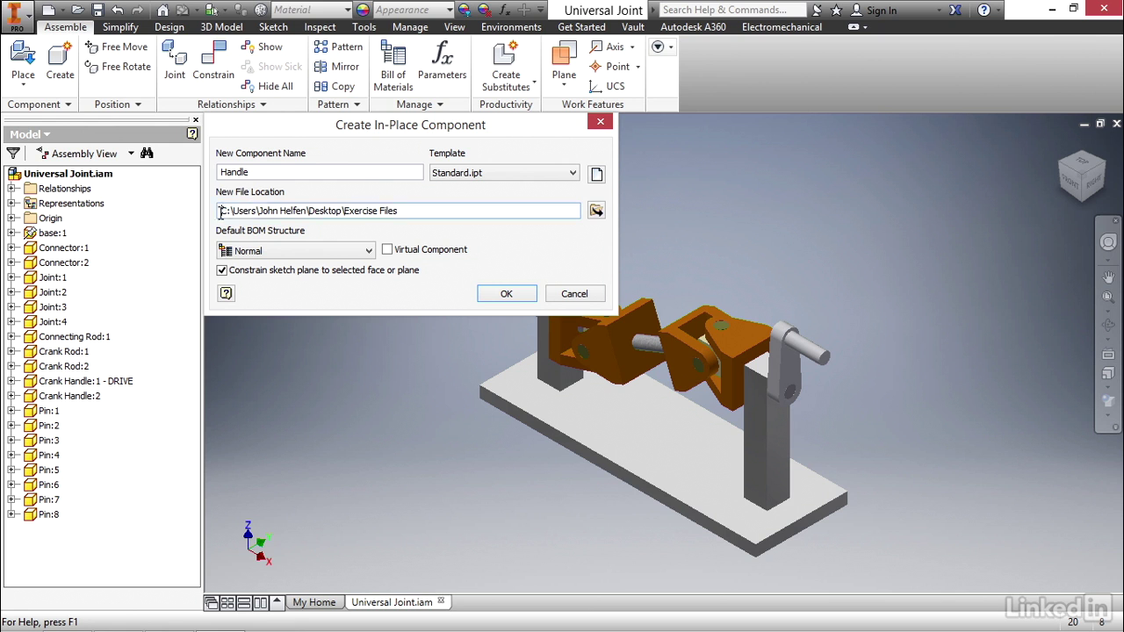
drag(221, 213, 430, 215)
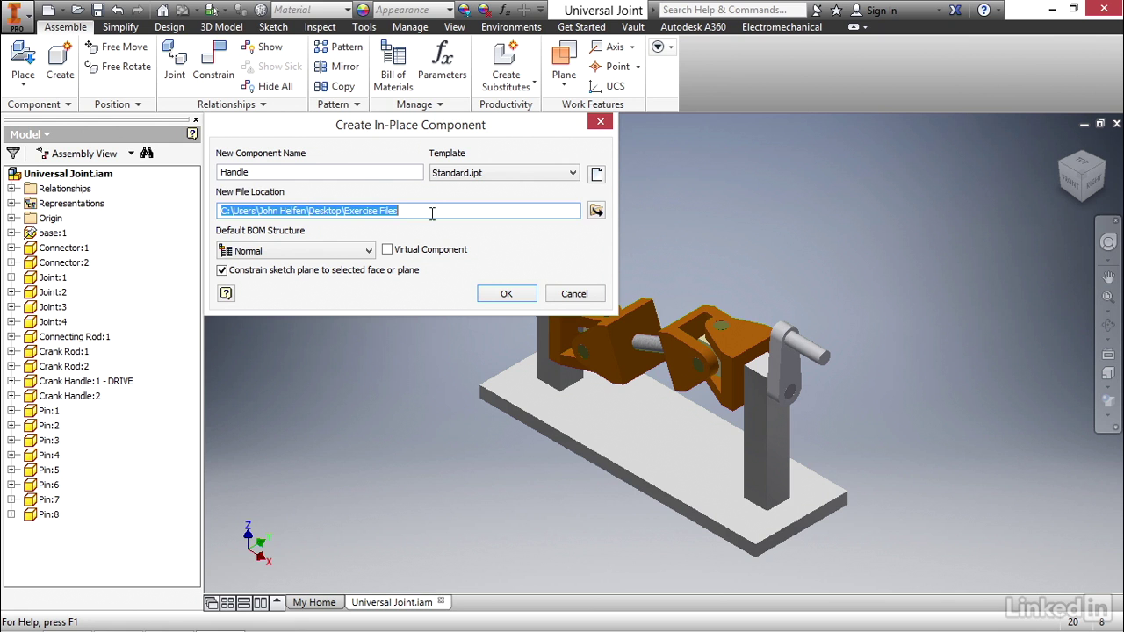
click(369, 252)
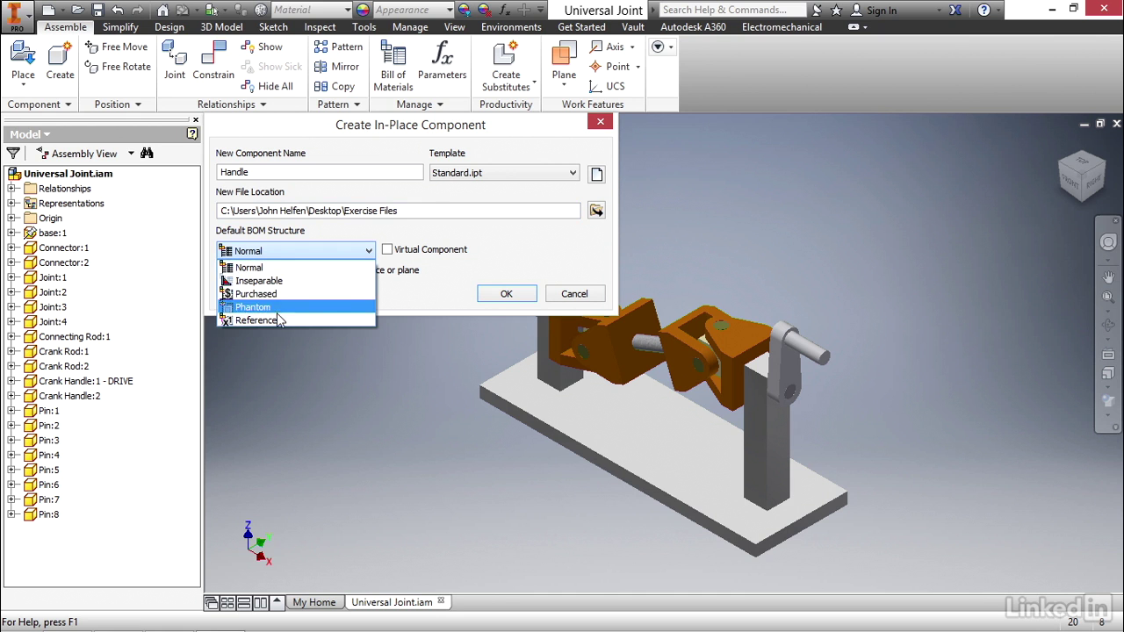
click(402, 305)
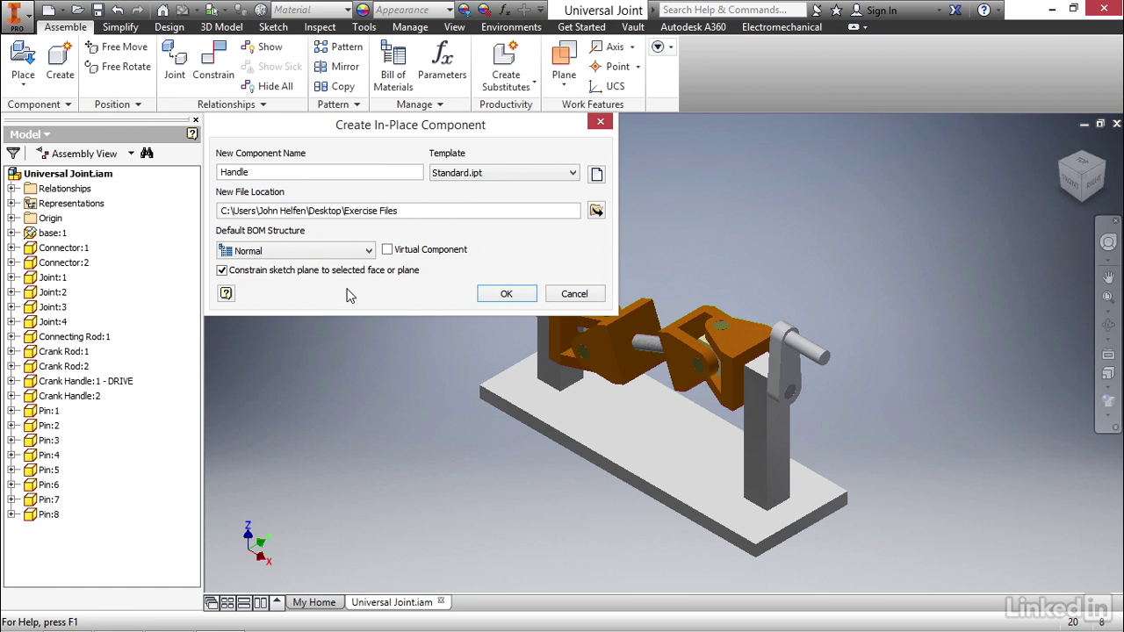
Step: Accept the Handle component and base it on the crank pin's end face
click(505, 294)
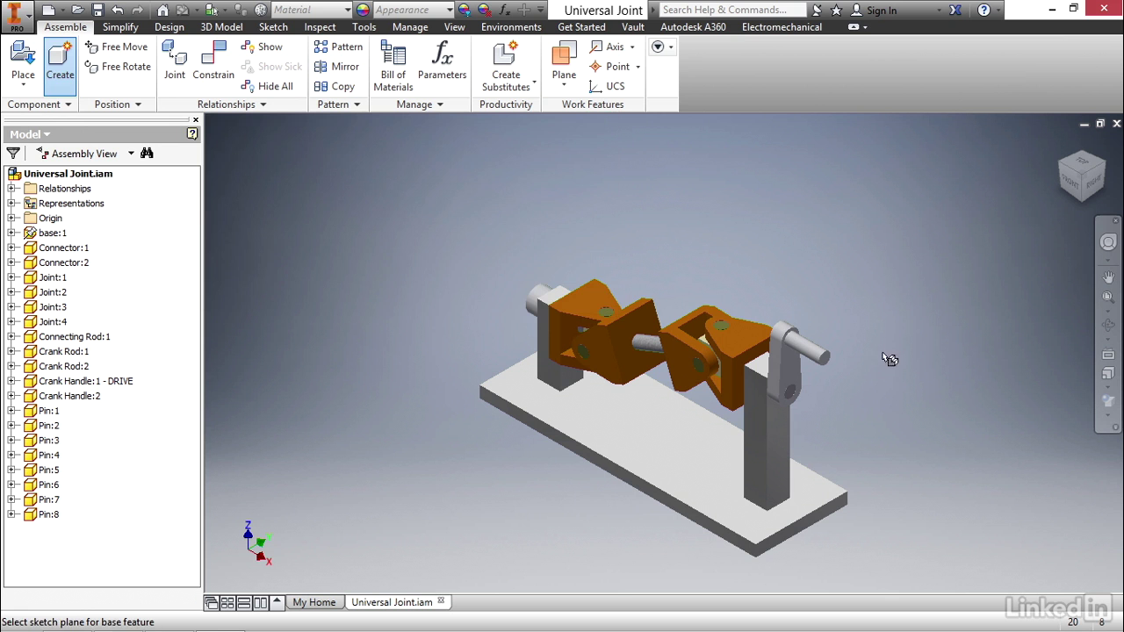
click(829, 363)
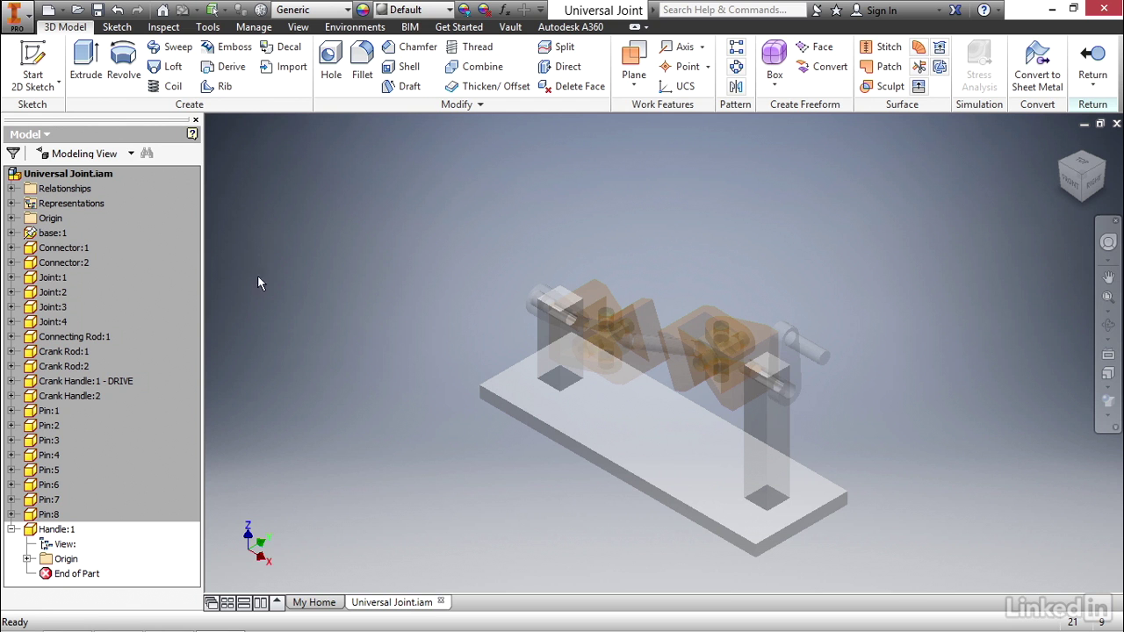
Step: Start Sketch1 for the Handle on its XY origin plane
right_click(393, 287)
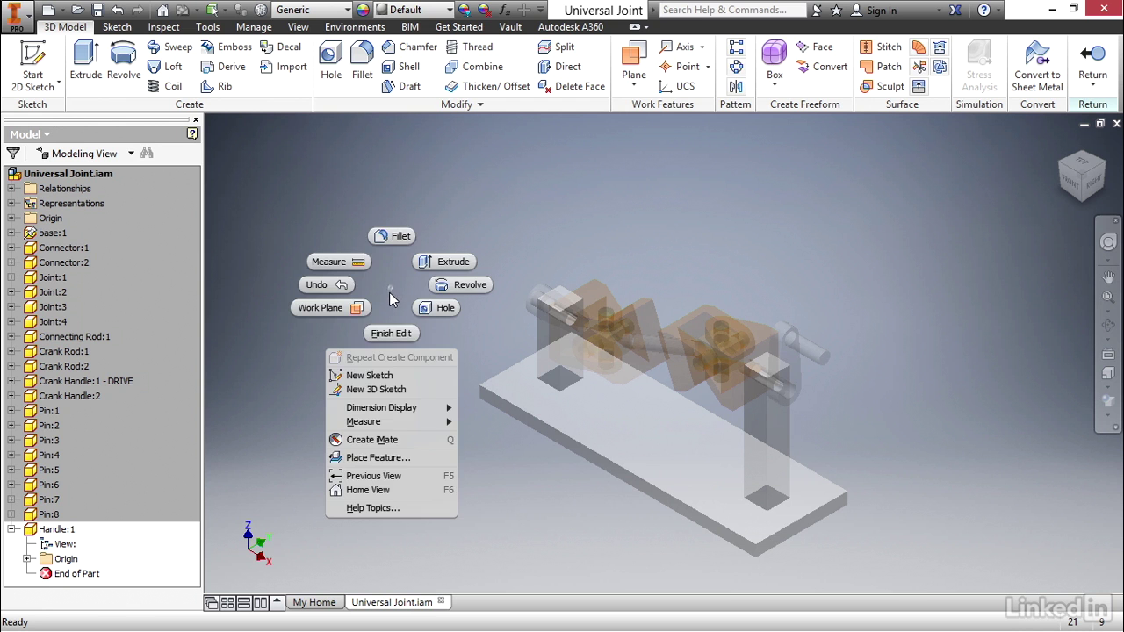
click(375, 378)
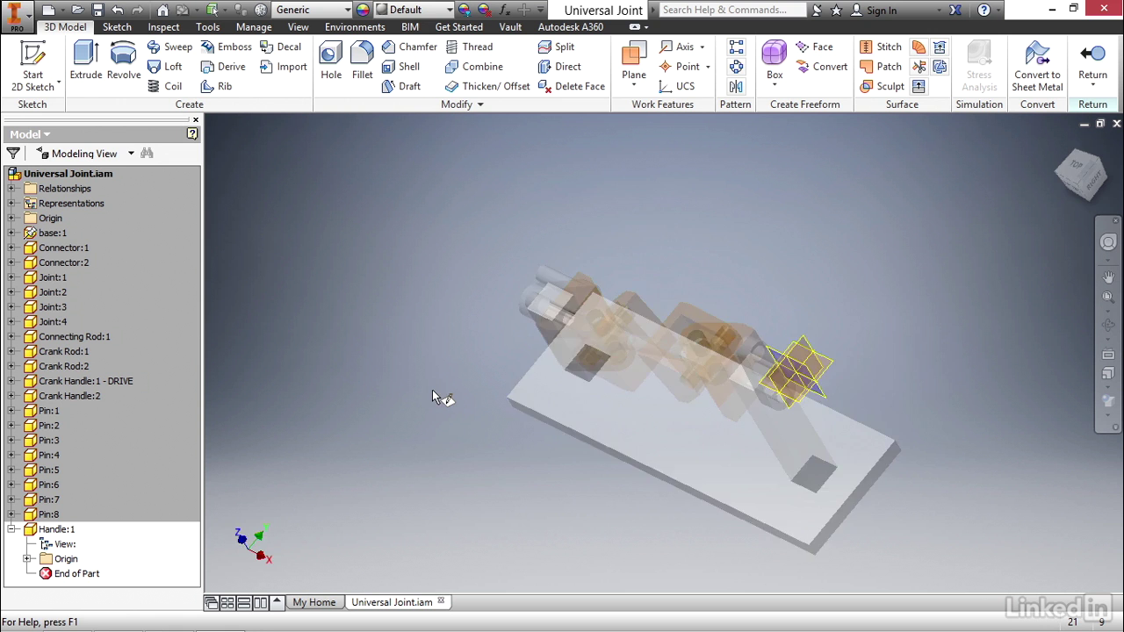
middle_drag(536, 495, 518, 465)
scroll(460, 469, down, 5)
middle_drag(665, 442, 466, 522)
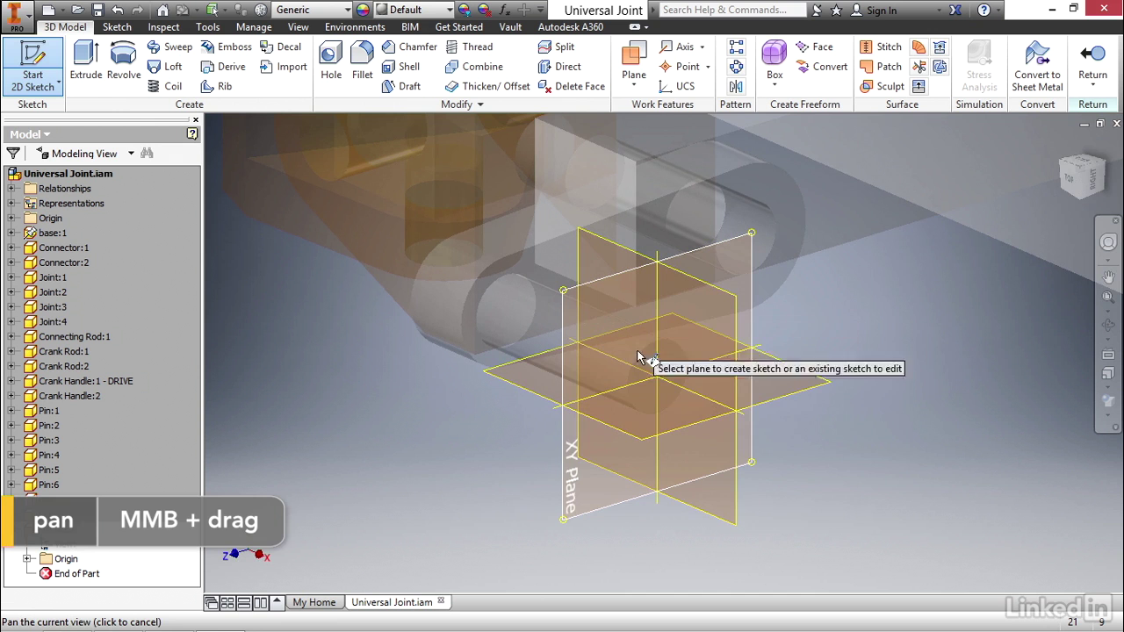
click(585, 296)
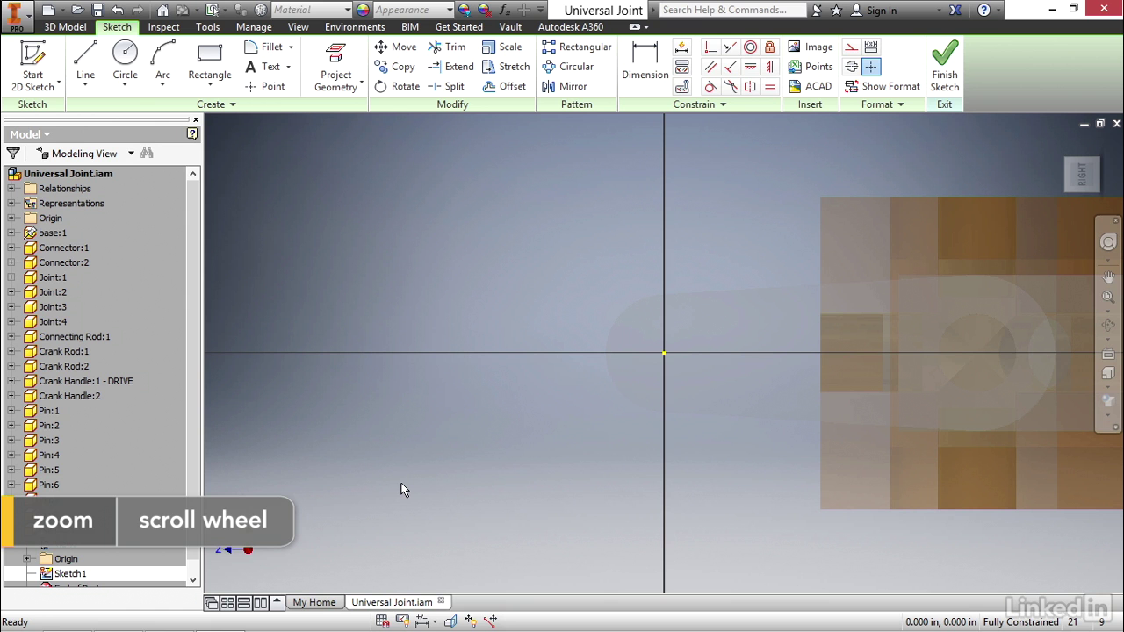
Step: Draw 0.25 and 0.5 diameter center-point circles at the origin and finish the sketch
right_click(501, 273)
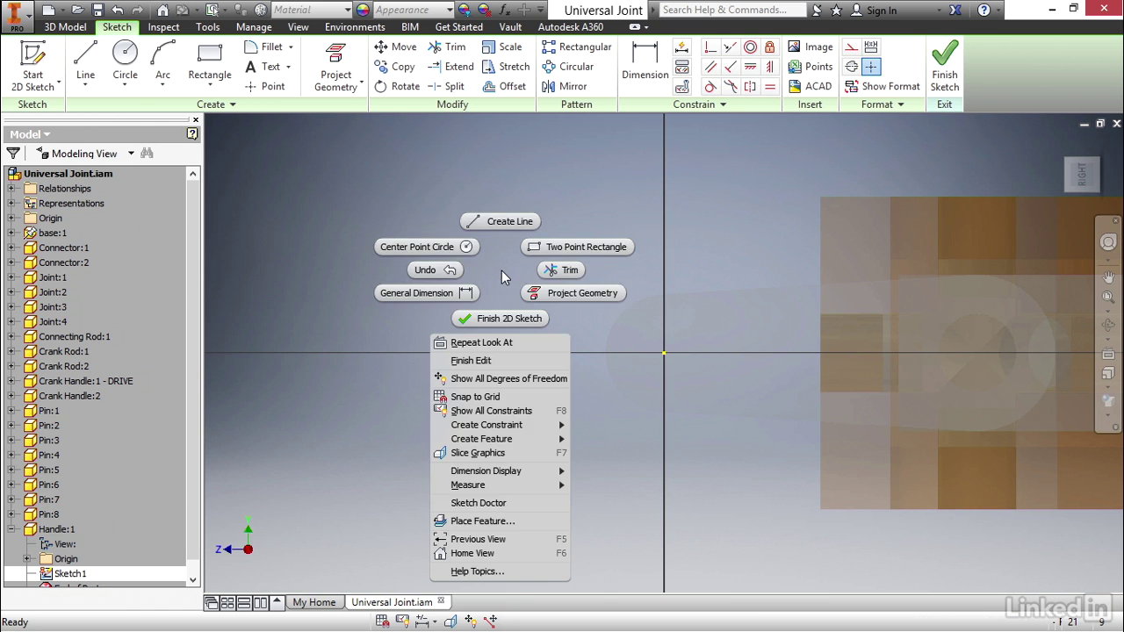
click(448, 248)
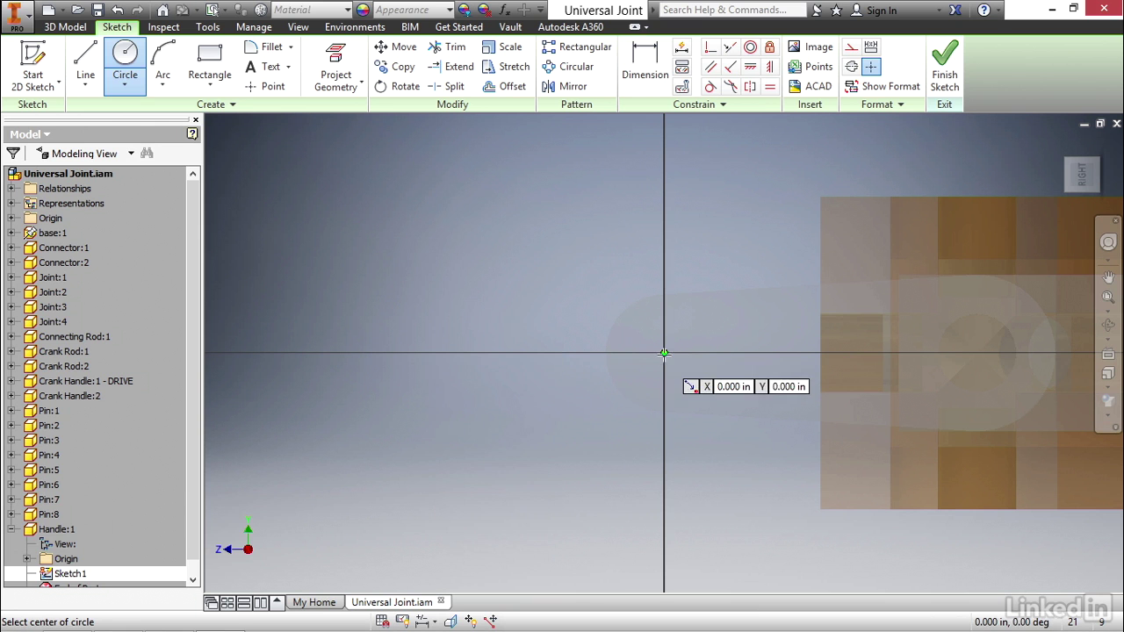
click(664, 354)
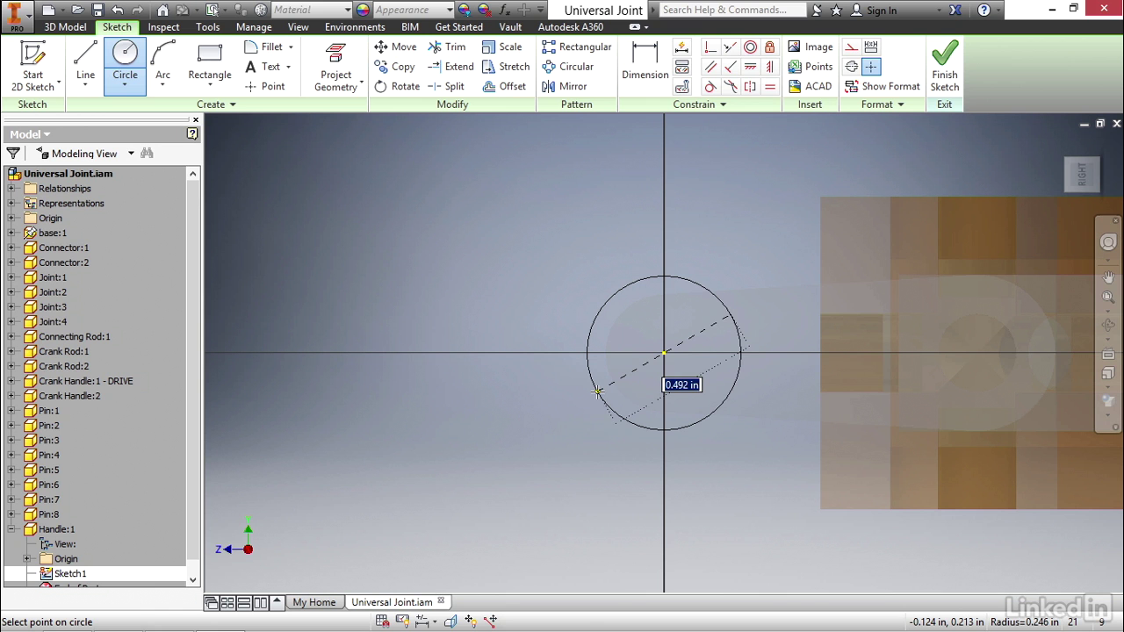
text(.25)
key(Return)
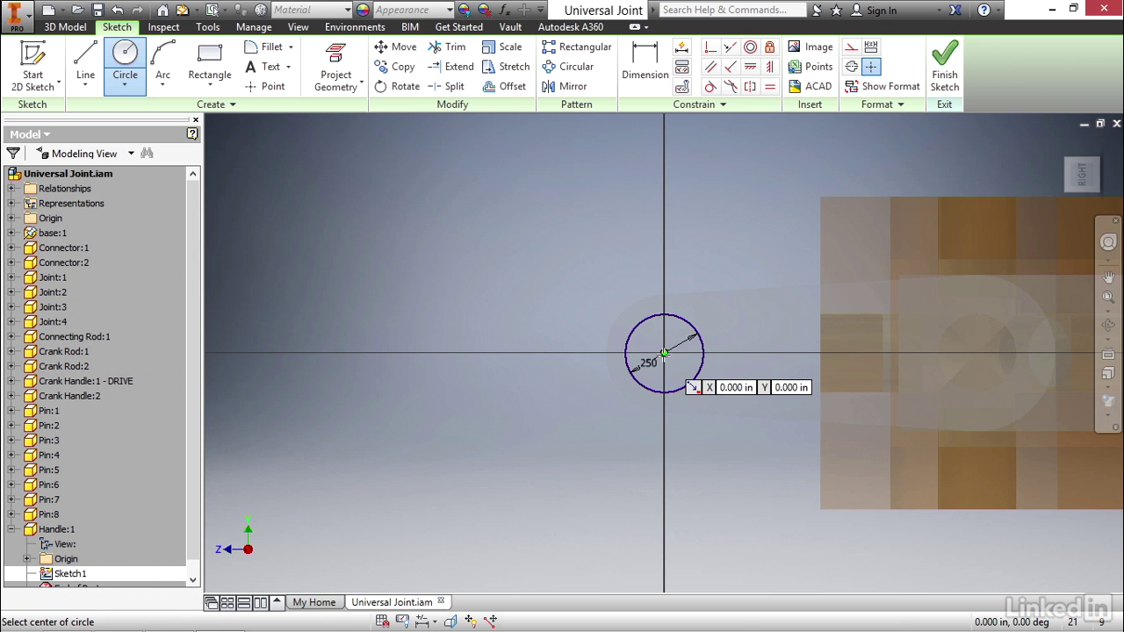
click(664, 353)
text(.)
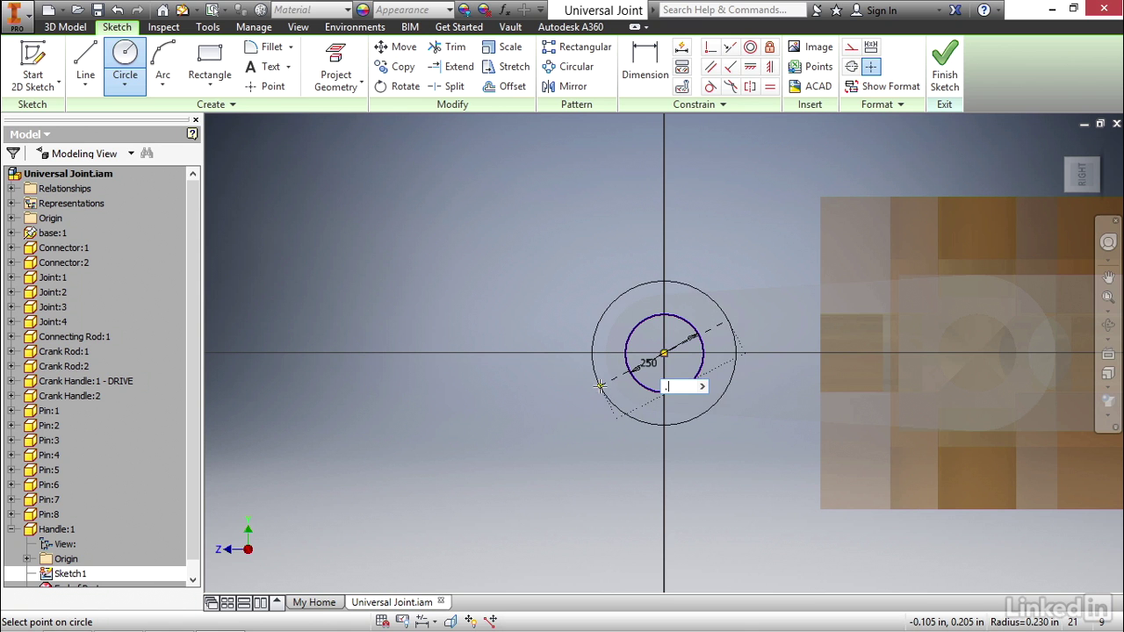
text(5)
key(Return)
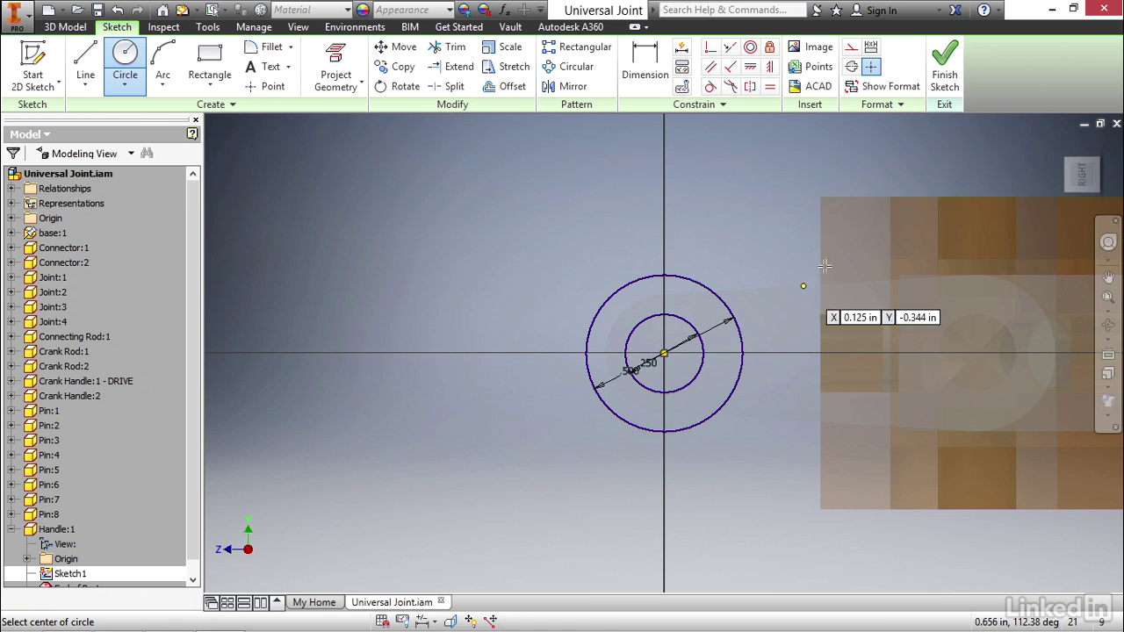
click(944, 66)
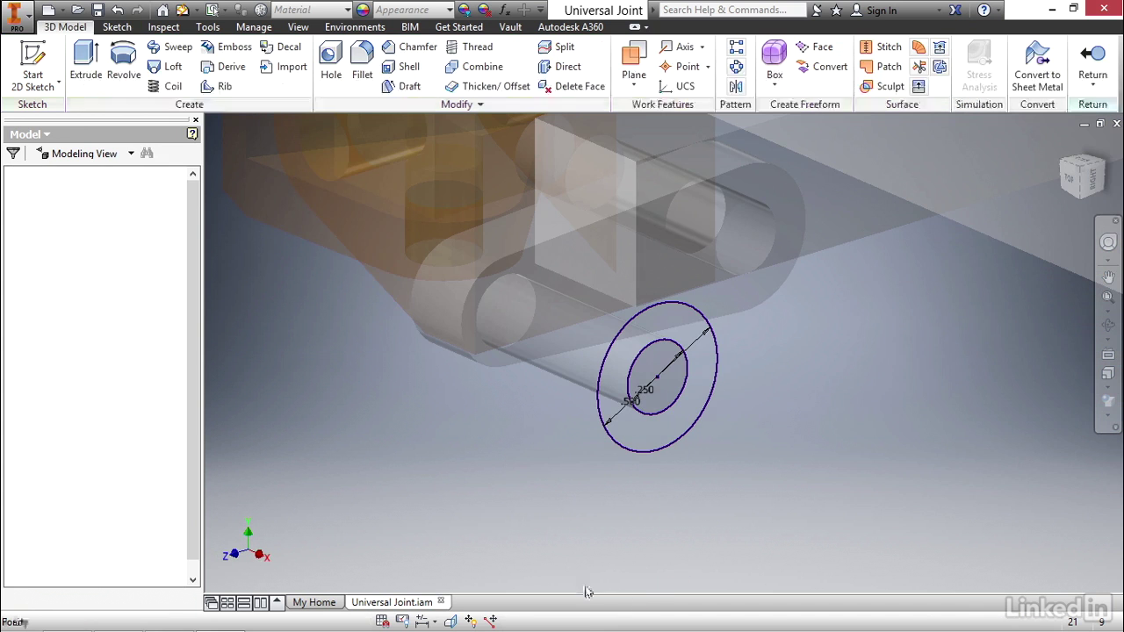
Step: Start an extrusion of the ring profile between the two circles, previewing a 1 in tube
right_click(334, 412)
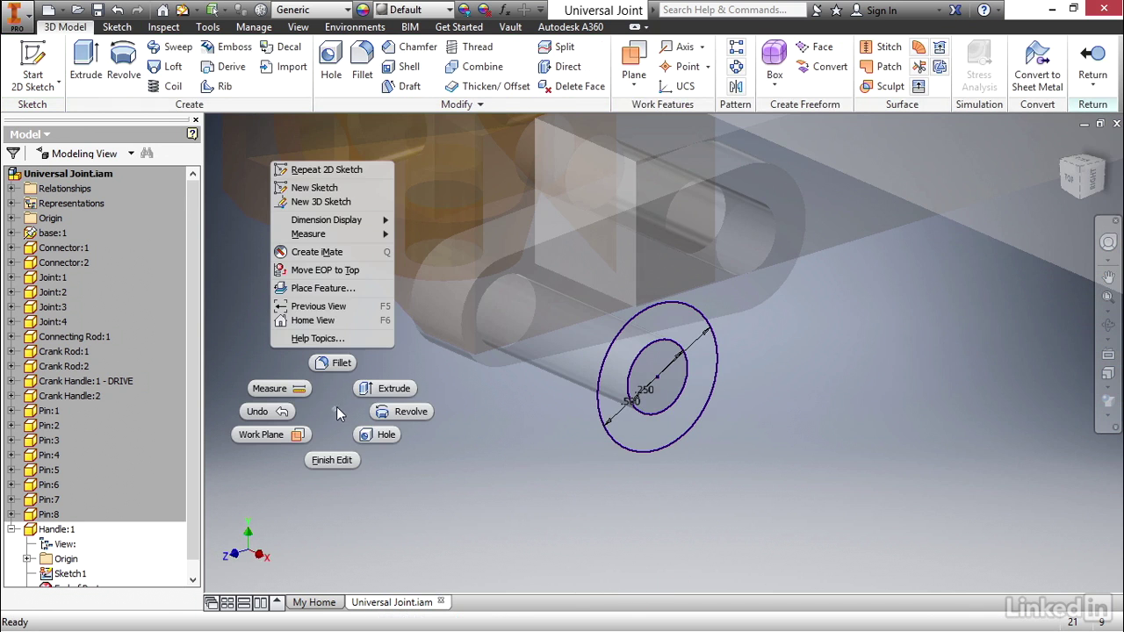
click(383, 390)
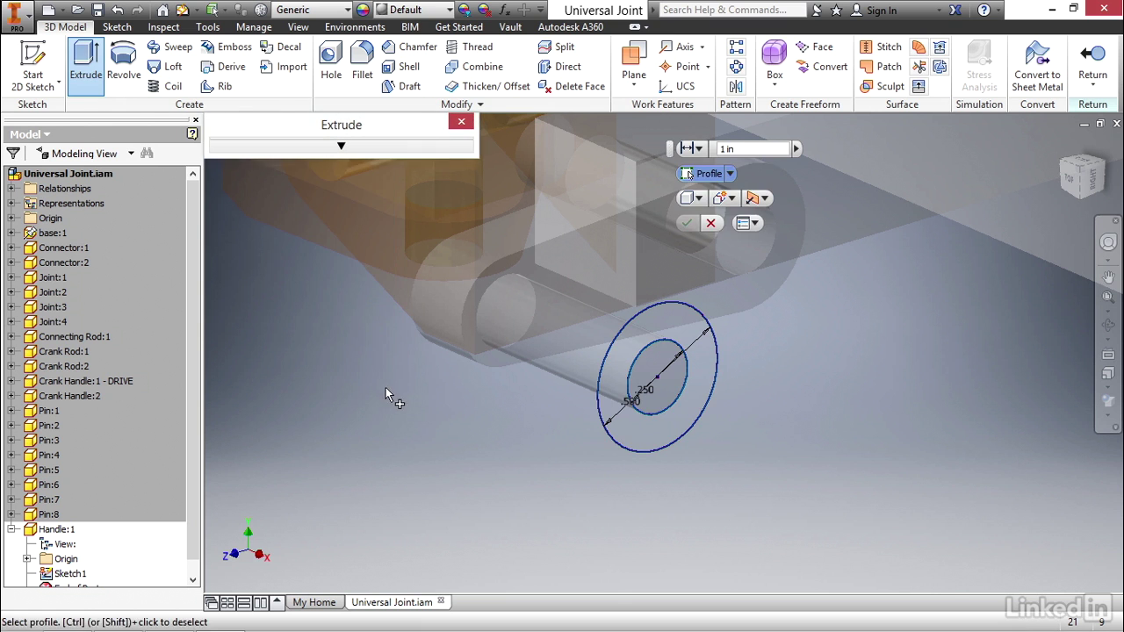
click(646, 433)
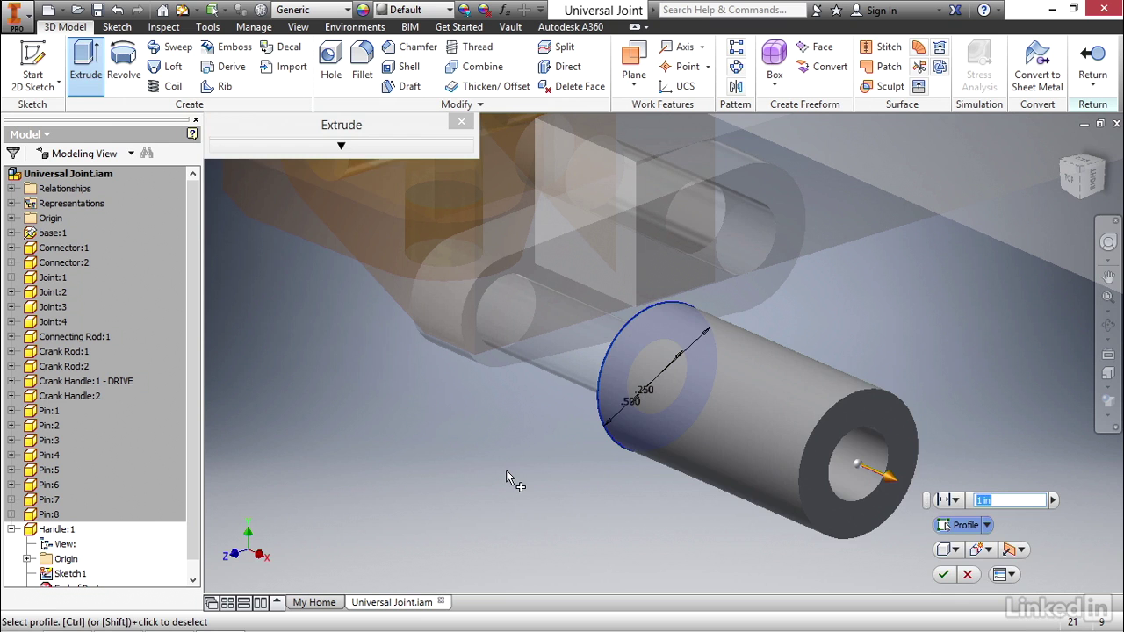
middle_drag(572, 498, 551, 488)
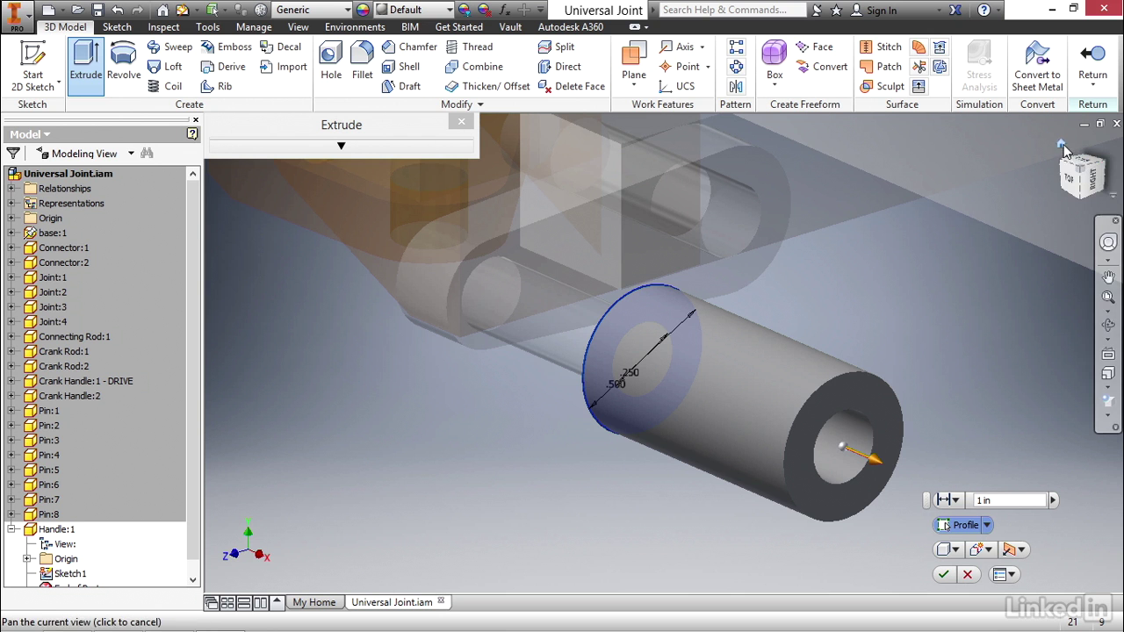
Step: Reverse the extrusion to Direction 2, toward the crank arm
click(1062, 146)
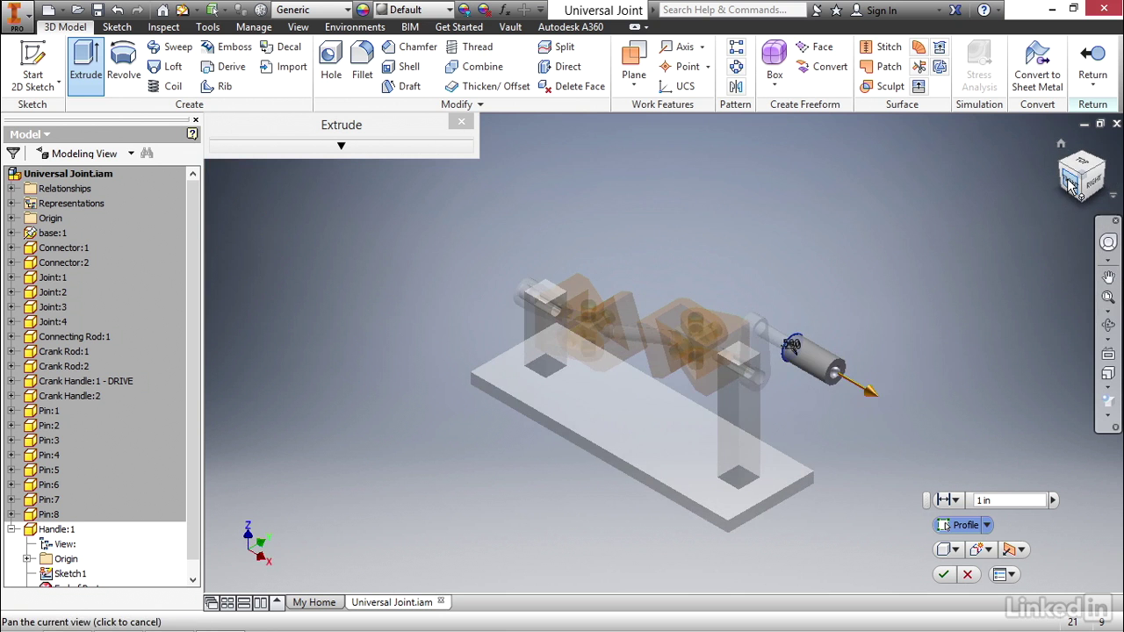
key(F5)
key(F2)
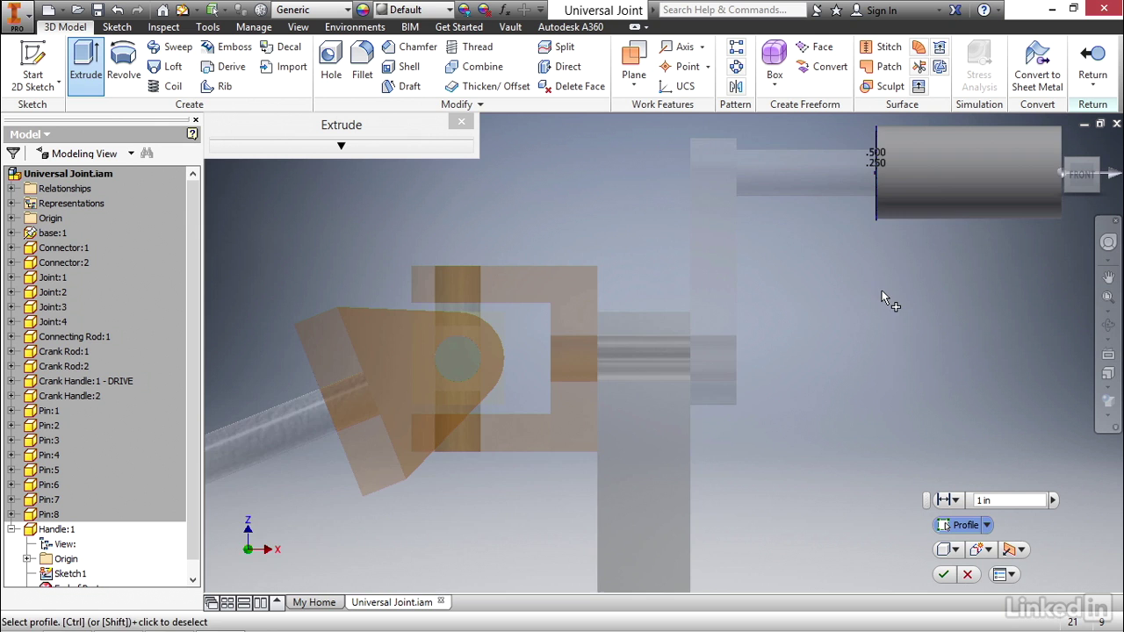
drag(886, 301, 655, 474)
key(Escape)
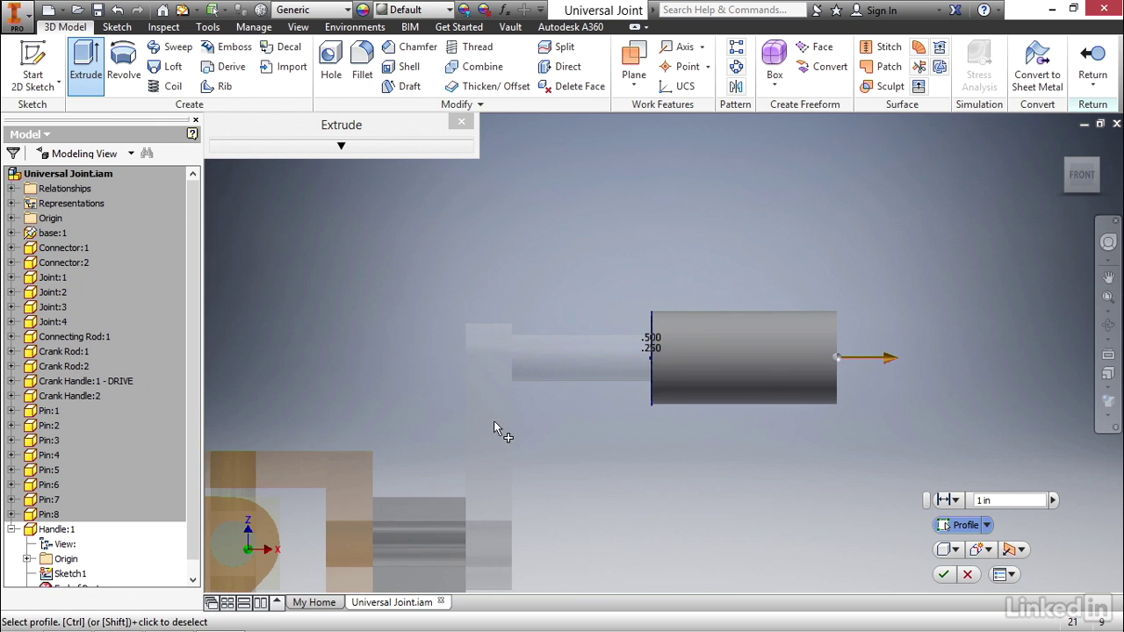
click(1014, 554)
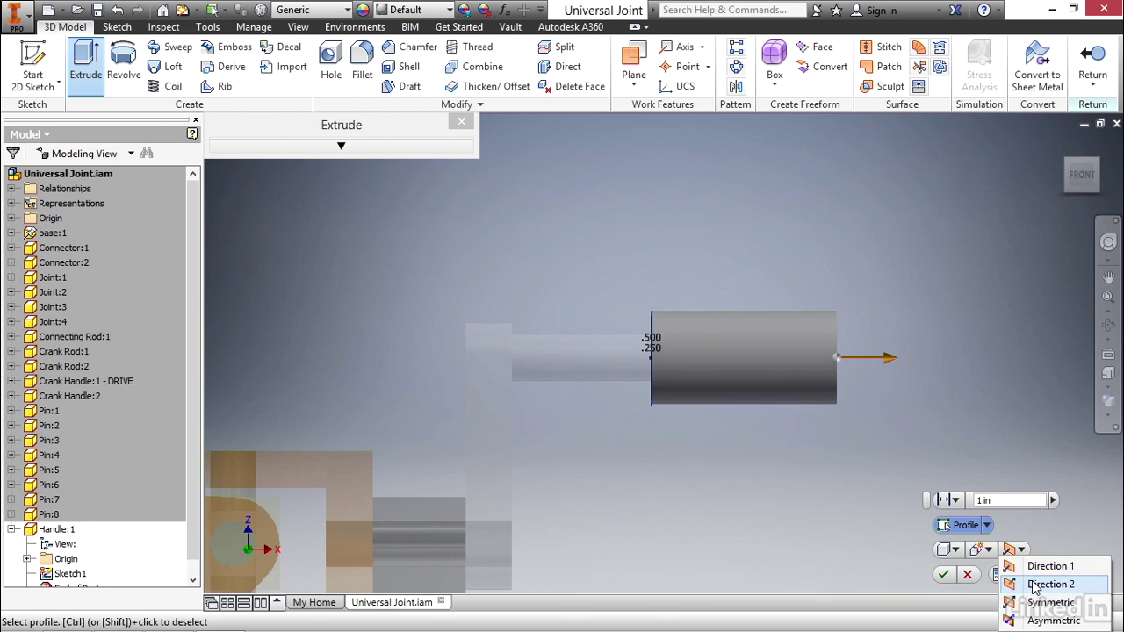
click(1034, 586)
Step: Set the extrusion length to 0.500 in and create Extrusion1
middle_drag(548, 440, 624, 439)
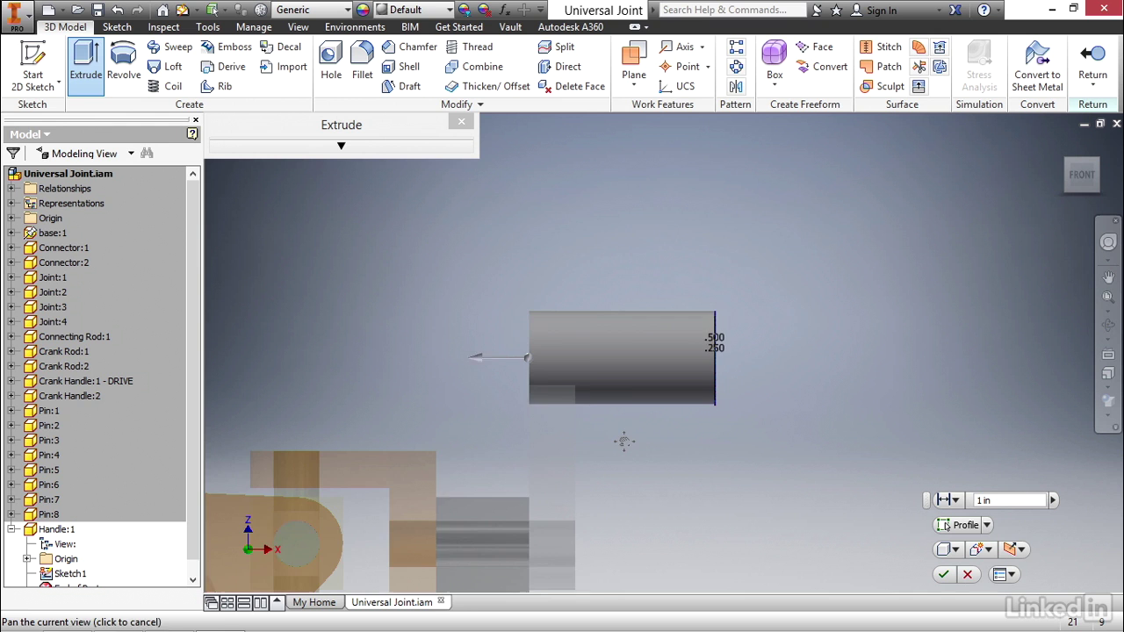
scroll(659, 430, down, 3)
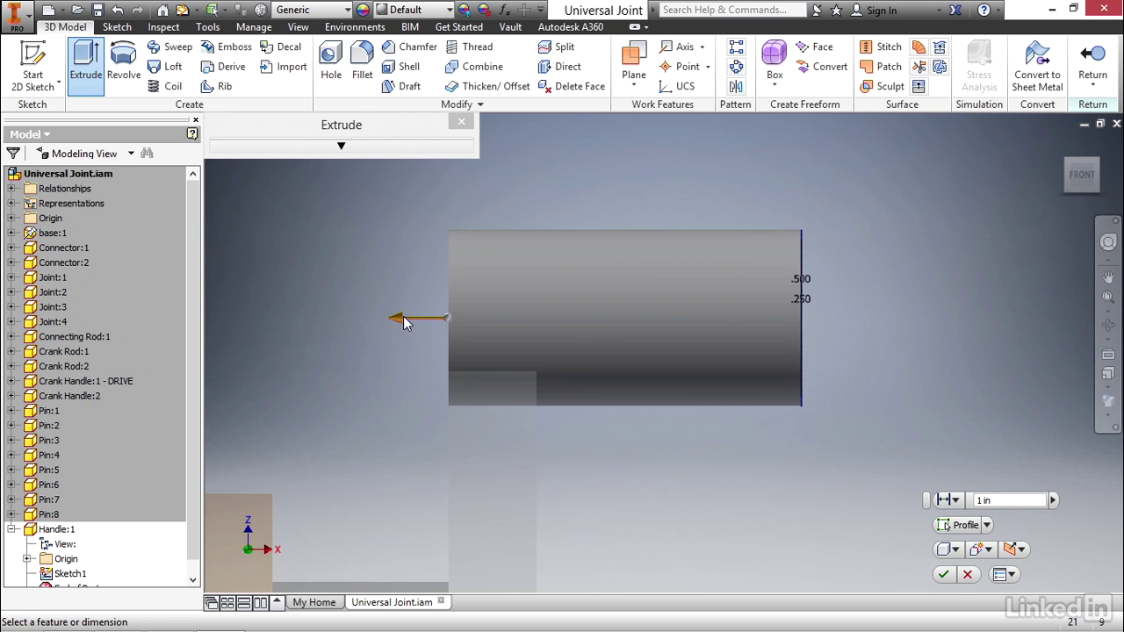
drag(400, 315, 588, 335)
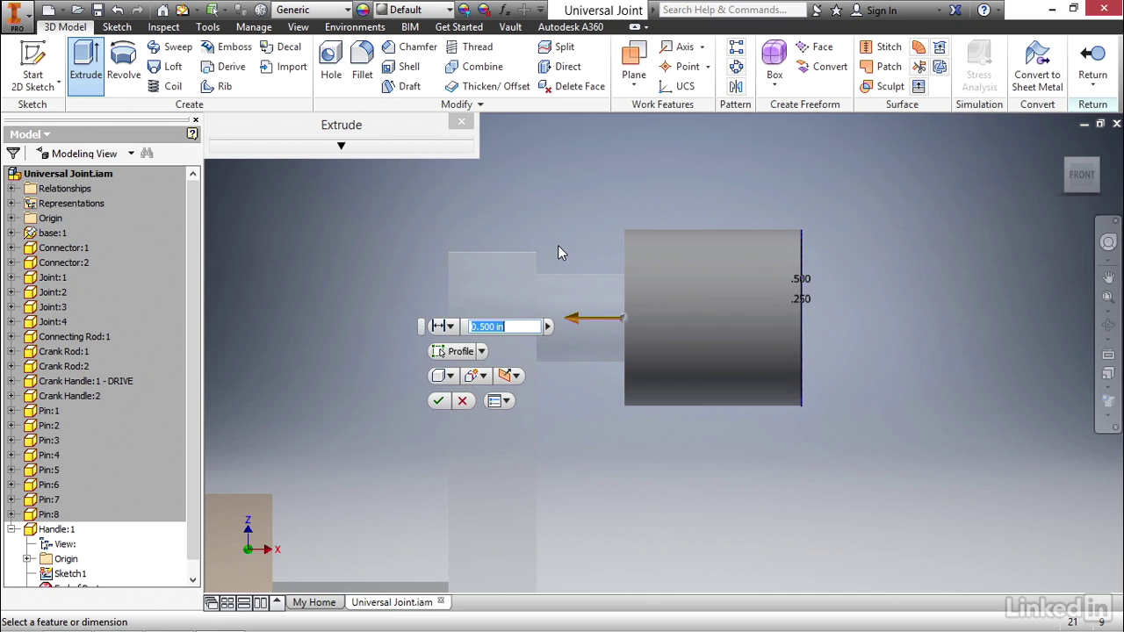
click(438, 403)
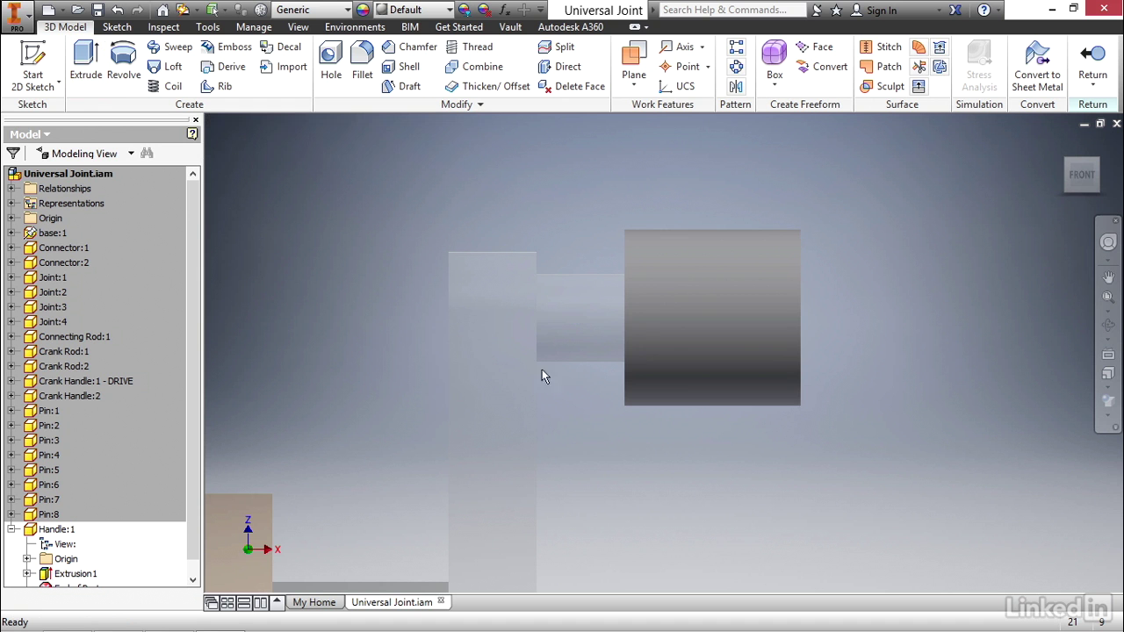
click(1061, 143)
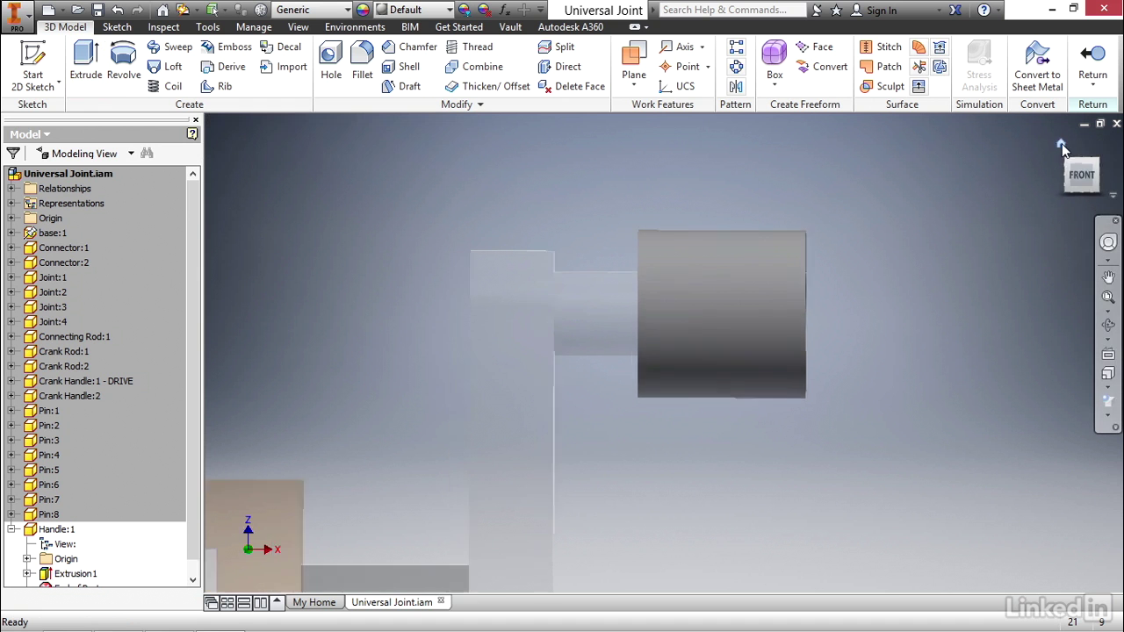
scroll(833, 372, down, 3)
Step: Chamfer the ring's front and rear outer end edges at 0.125 in
scroll(892, 311, down, 3)
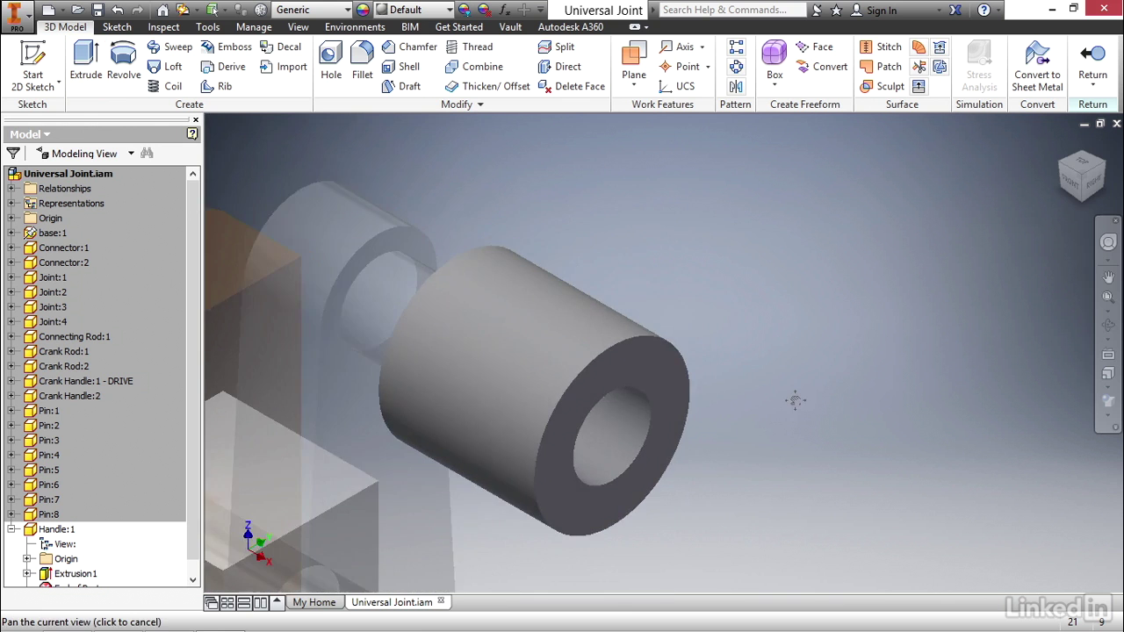
middle_drag(793, 394, 840, 372)
click(684, 307)
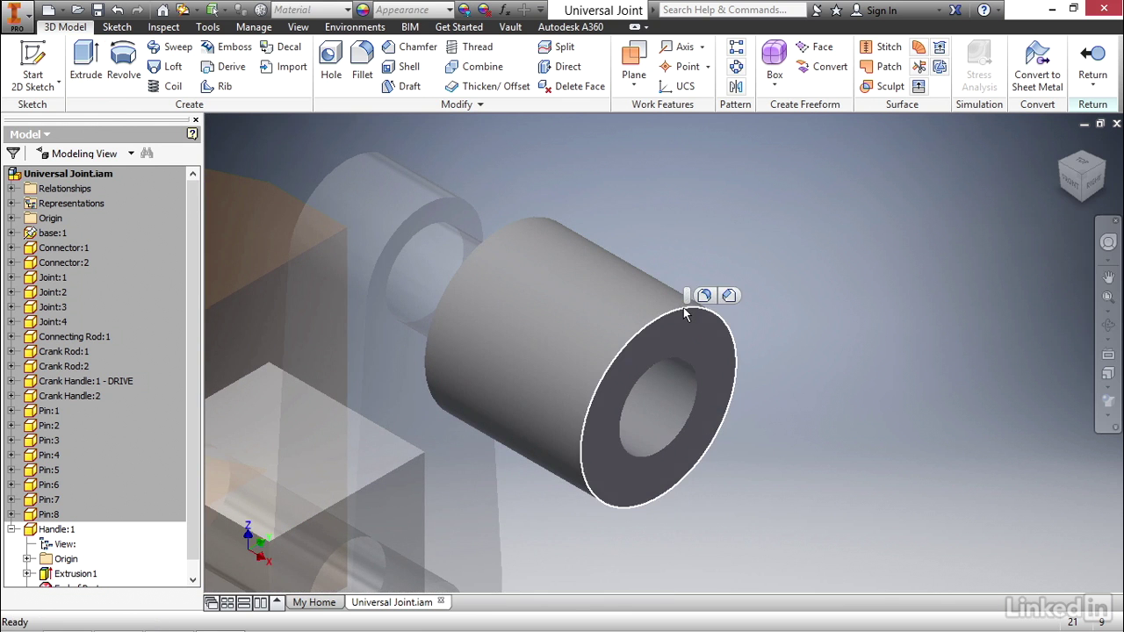
click(732, 297)
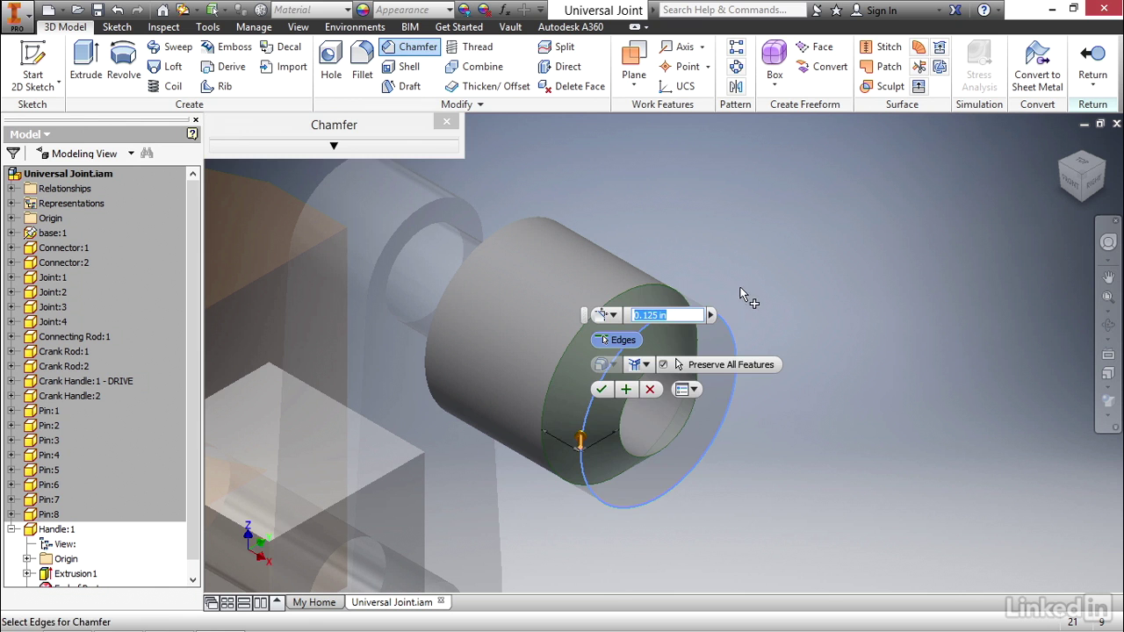
click(539, 221)
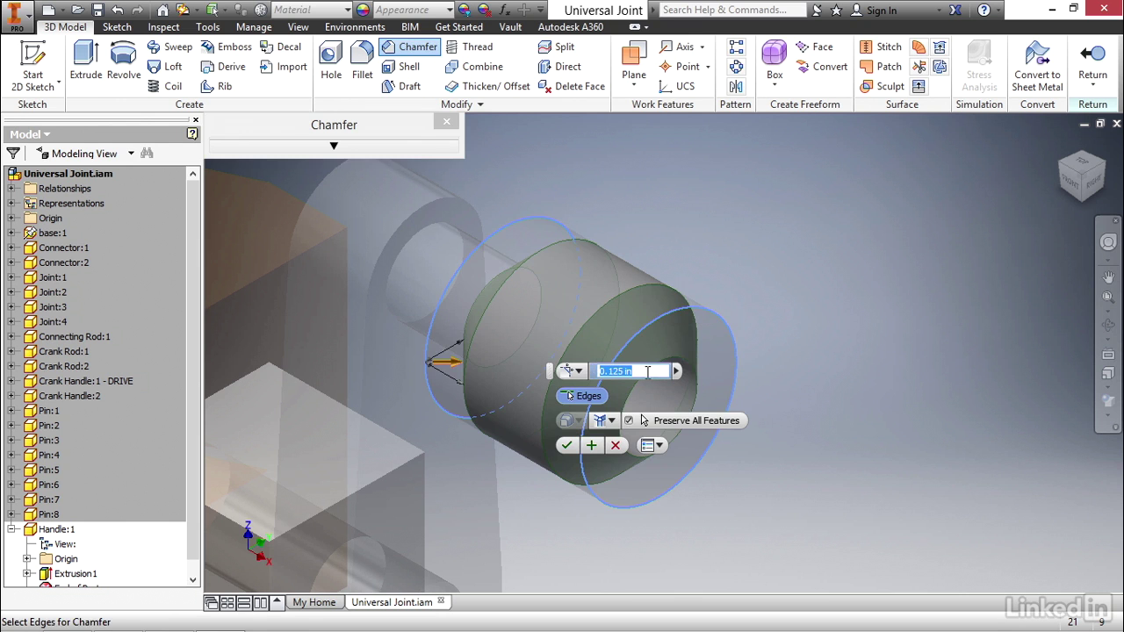
click(568, 447)
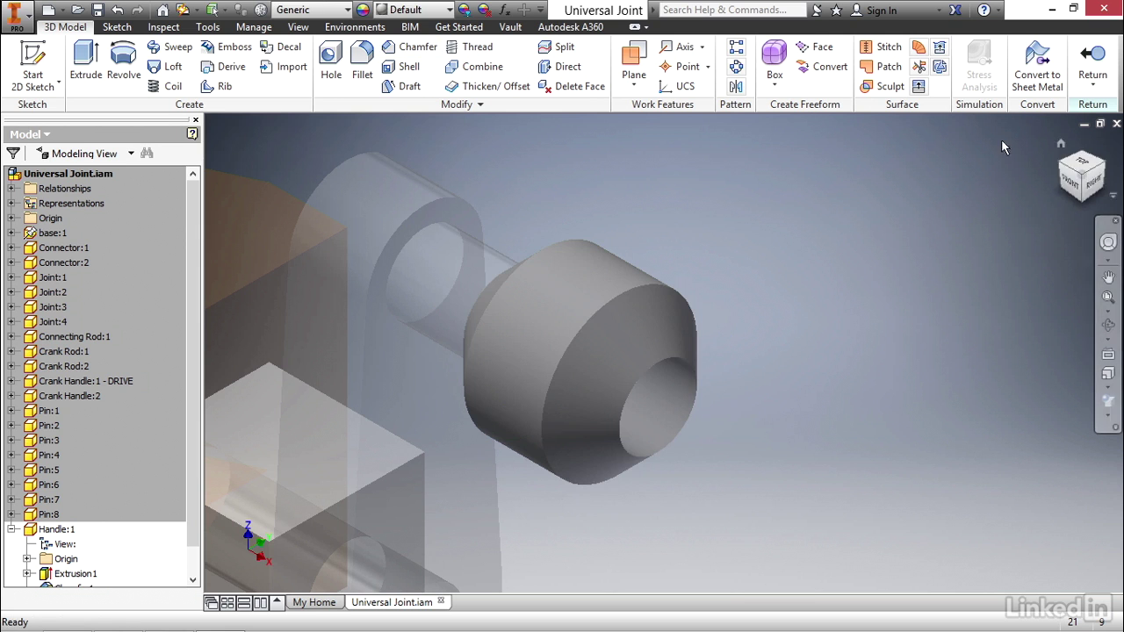
Step: Return from the Handle to the assembly and dismiss the Flush:7 constraint preview
click(1094, 60)
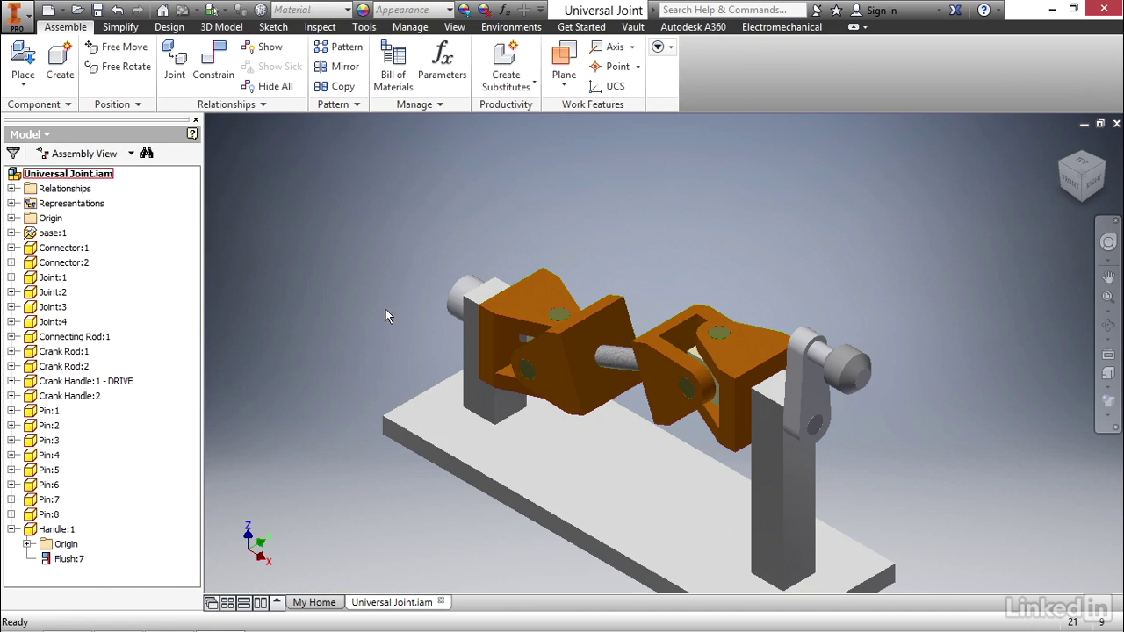
middle_drag(385, 310, 385, 240)
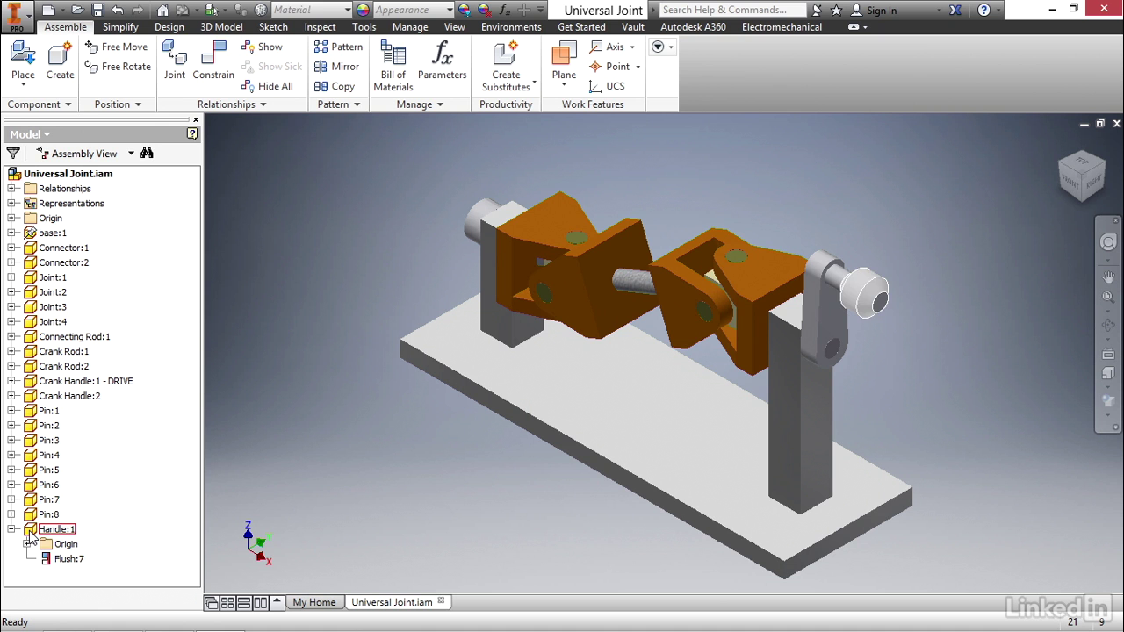
mouse_move(48, 567)
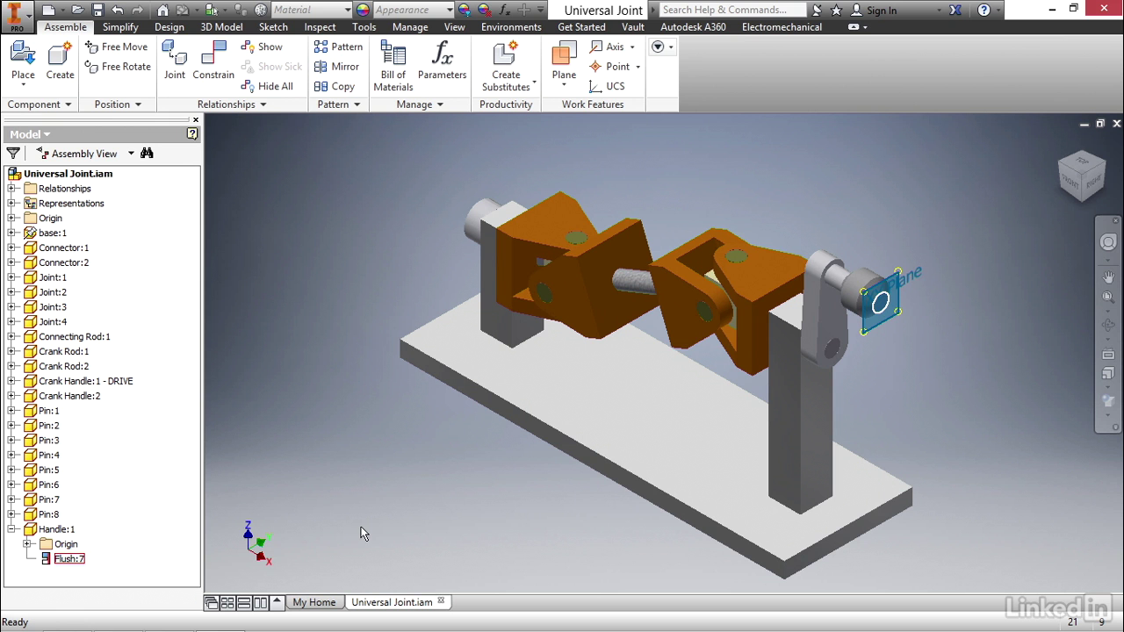
click(466, 527)
scroll(983, 345, up, 3)
scroll(808, 495, up, 3)
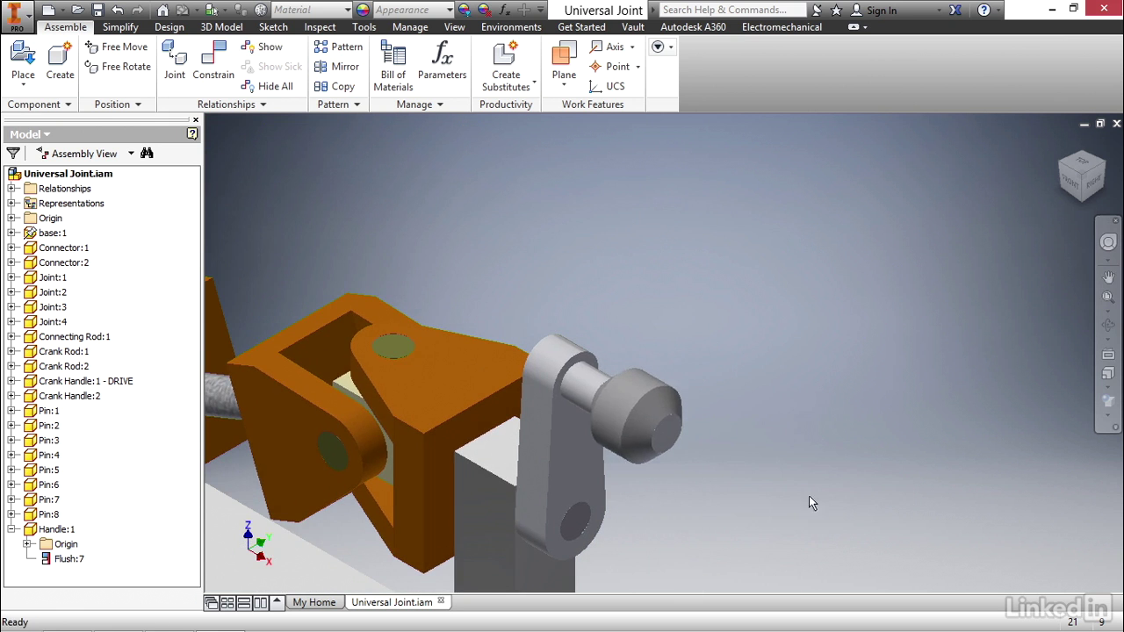
Step: Drag the handle knob up onto the arm's rod and check how it moves
drag(640, 421, 639, 463)
click(1073, 179)
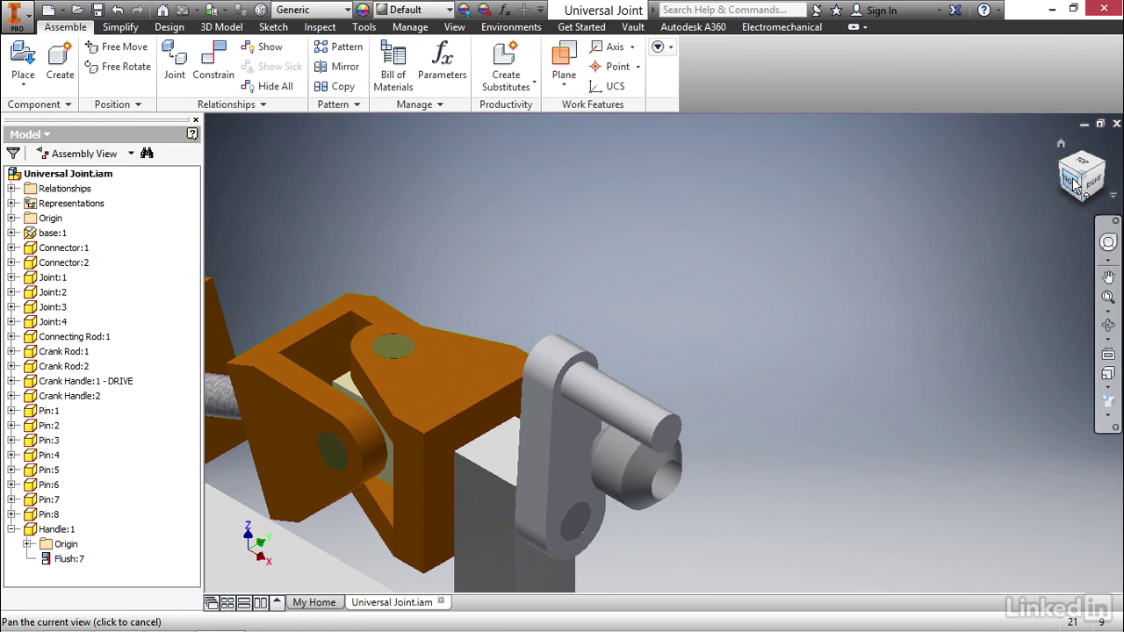
scroll(900, 313, up, 3)
middle_drag(900, 313, 727, 535)
scroll(590, 484, up, 1)
mouse_move(591, 488)
mouse_down()
mouse_move(615, 439)
mouse_move(768, 479)
mouse_move(728, 483)
mouse_move(688, 515)
mouse_move(644, 357)
mouse_move(582, 465)
mouse_move(591, 501)
mouse_move(591, 469)
mouse_up()
scroll(640, 437, up, 4)
scroll(640, 430, up, 2)
scroll(640, 429, down, 2)
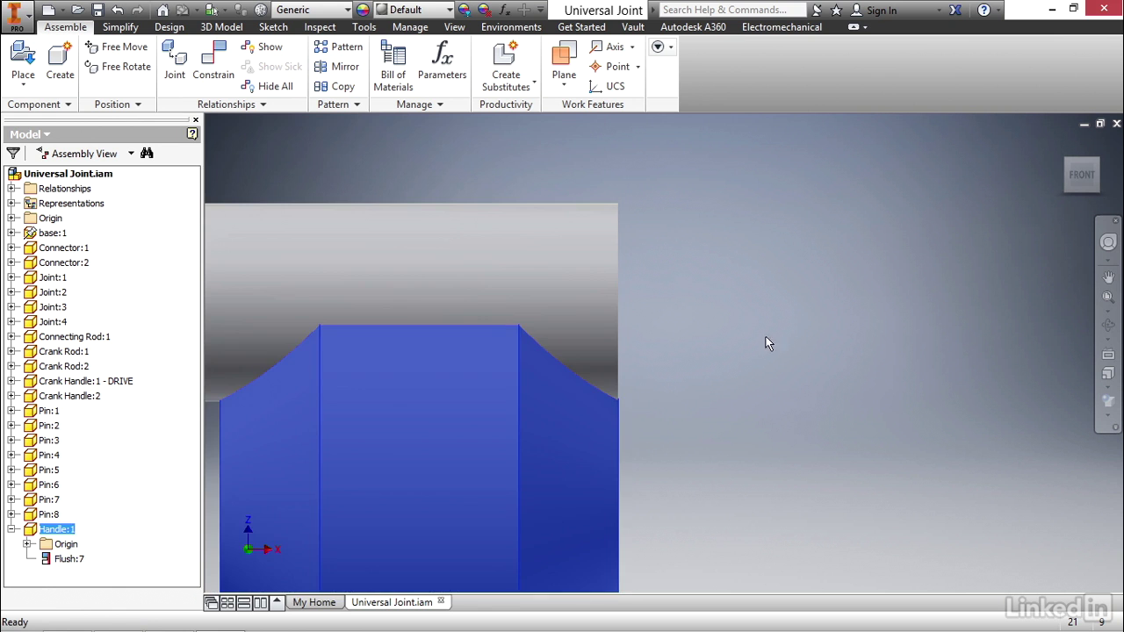
click(763, 391)
scroll(780, 434, down, 2)
middle_drag(770, 459, 843, 381)
click(1060, 141)
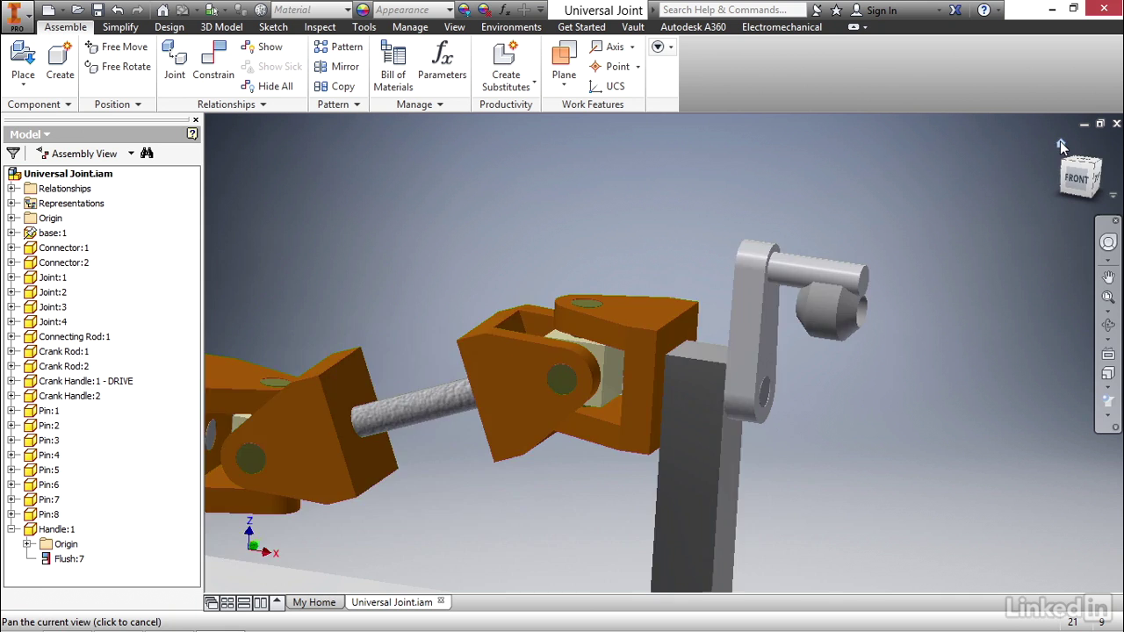
middle_drag(911, 331, 887, 285)
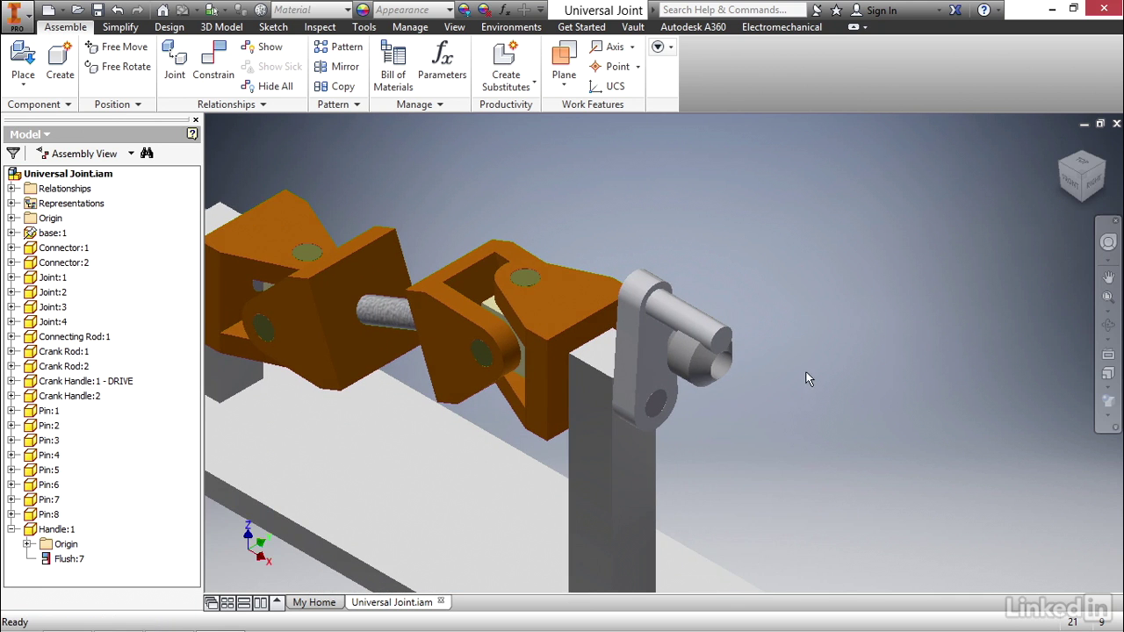
Step: Mate the handle ring's circular edge axis to the crank pin, then rotate the crank to test it
right_click(757, 228)
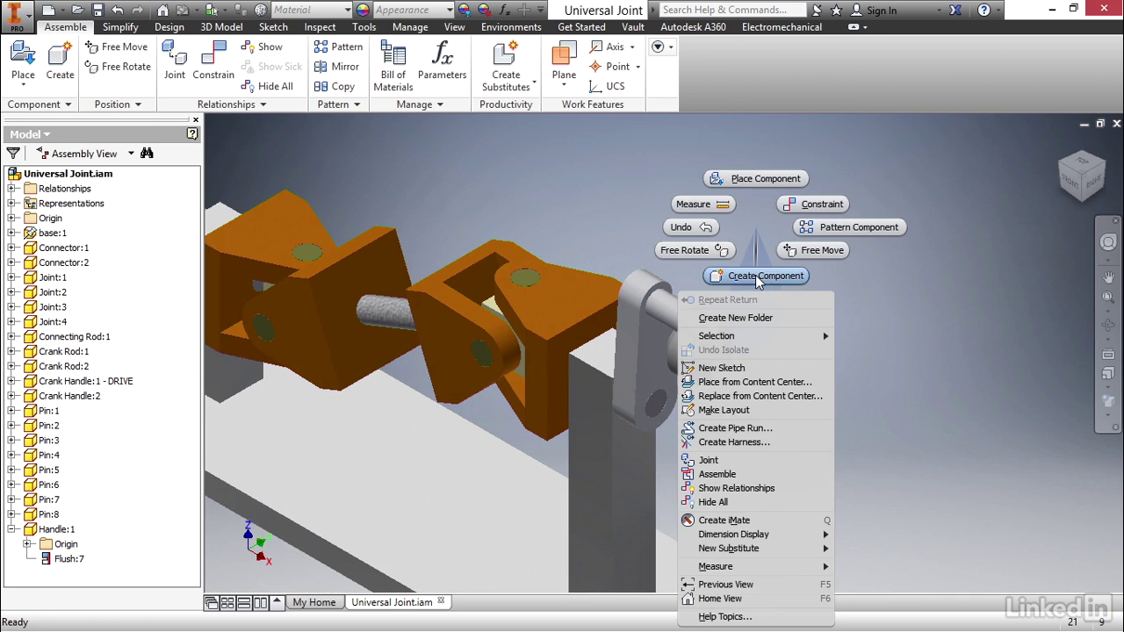
click(816, 203)
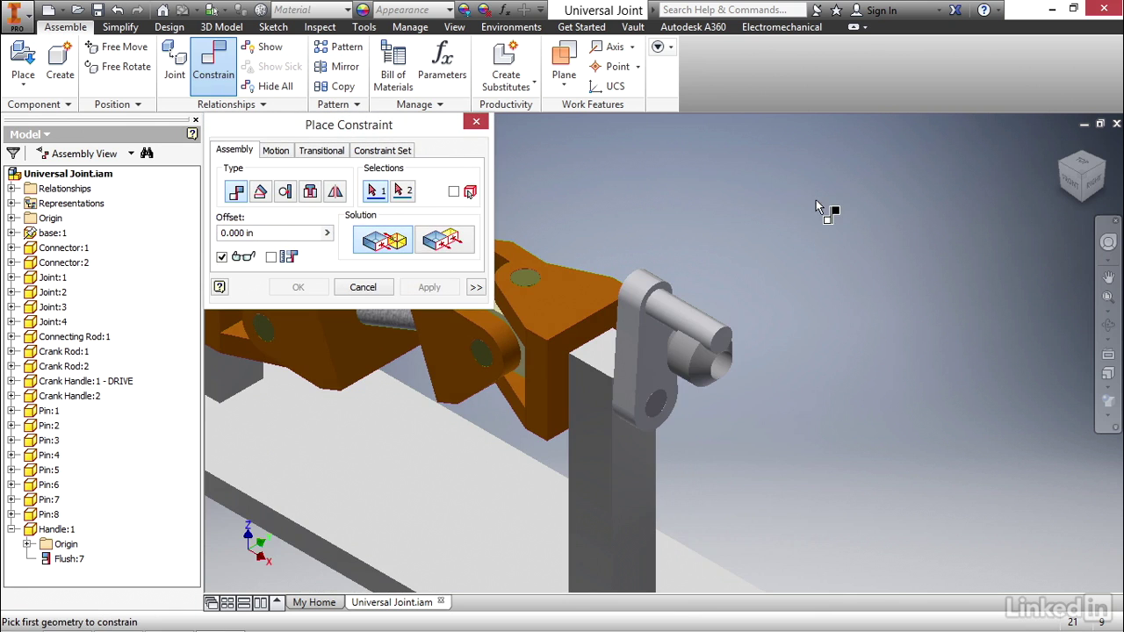
scroll(790, 342, up, 5)
middle_drag(788, 349, 1051, 332)
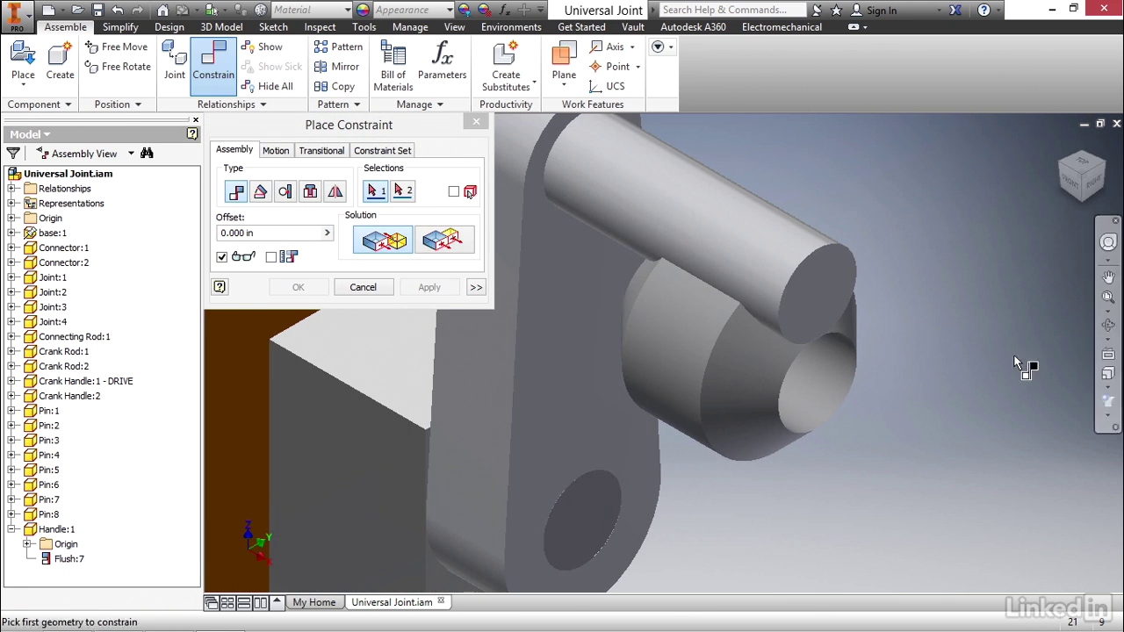
click(834, 371)
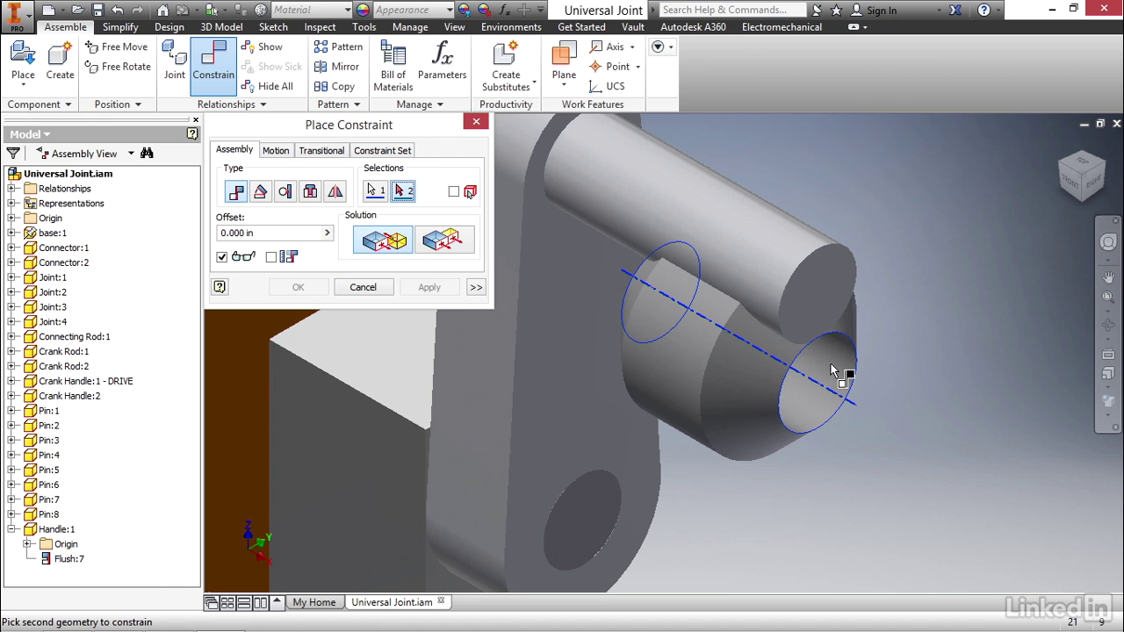
click(712, 182)
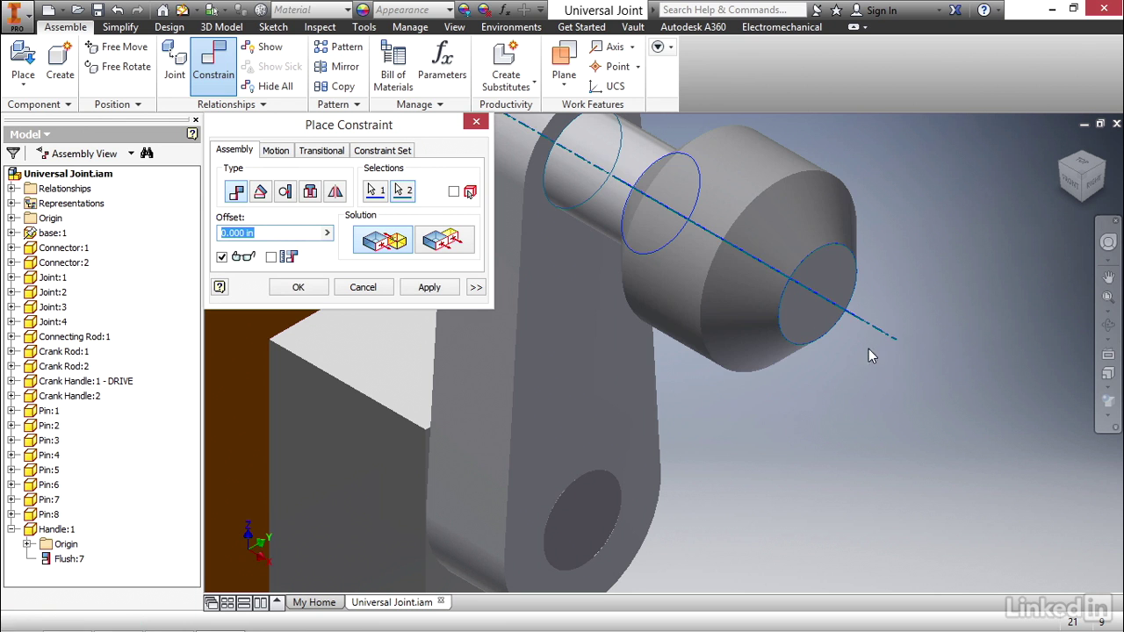
click(297, 287)
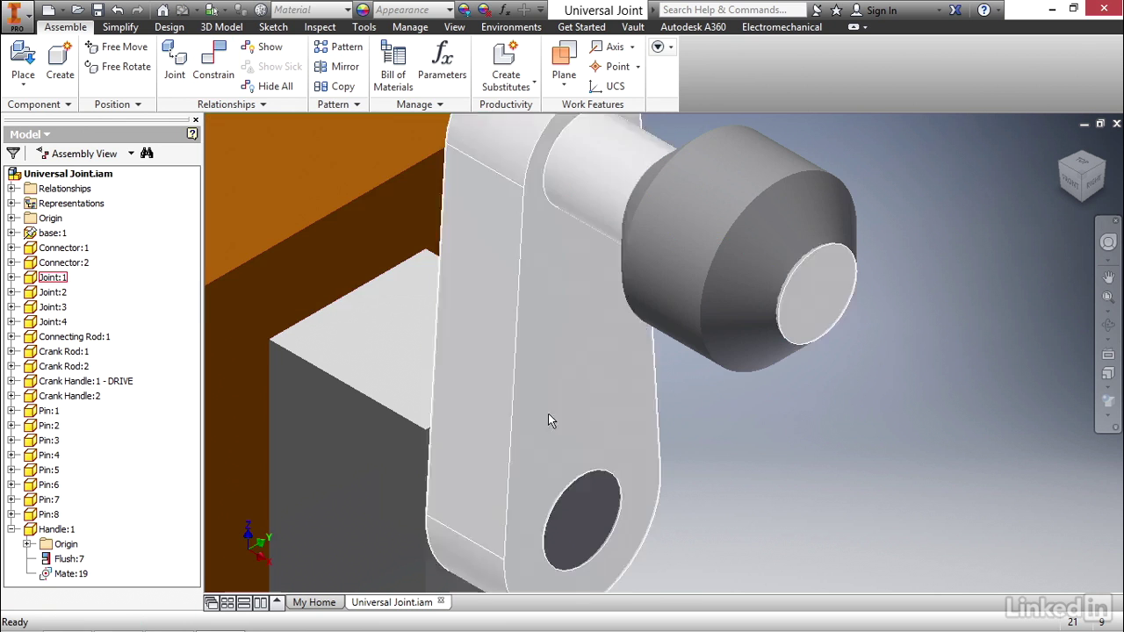
drag(769, 345, 822, 461)
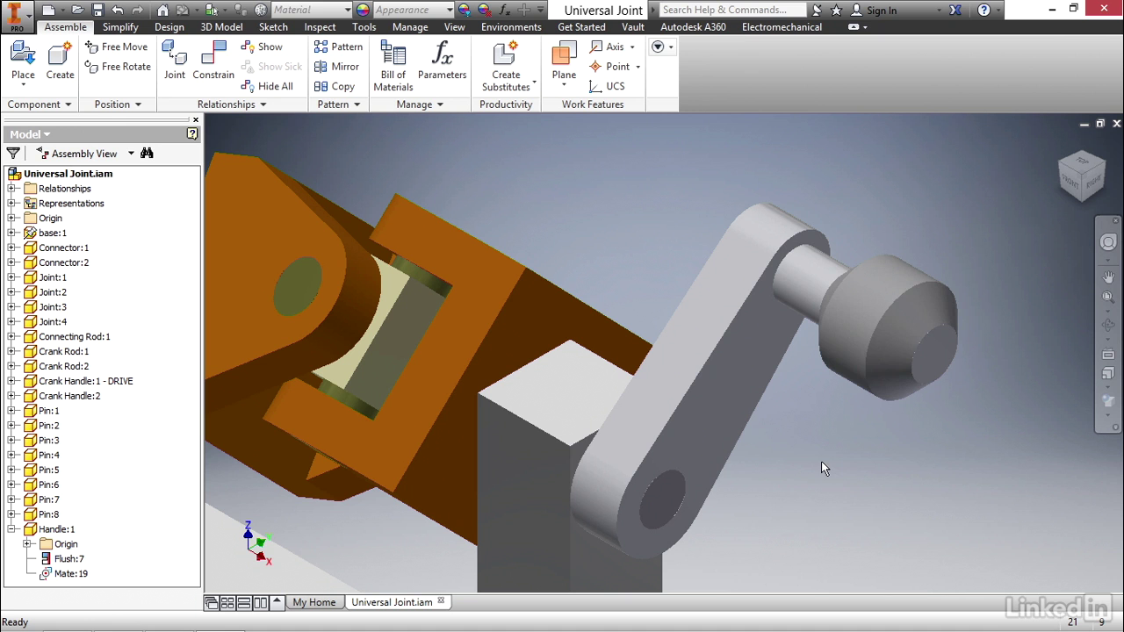
Step: Bring up and dismiss the context menus for the handle knob and Handle:1 in the browser, clearing both selections
right_click(866, 318)
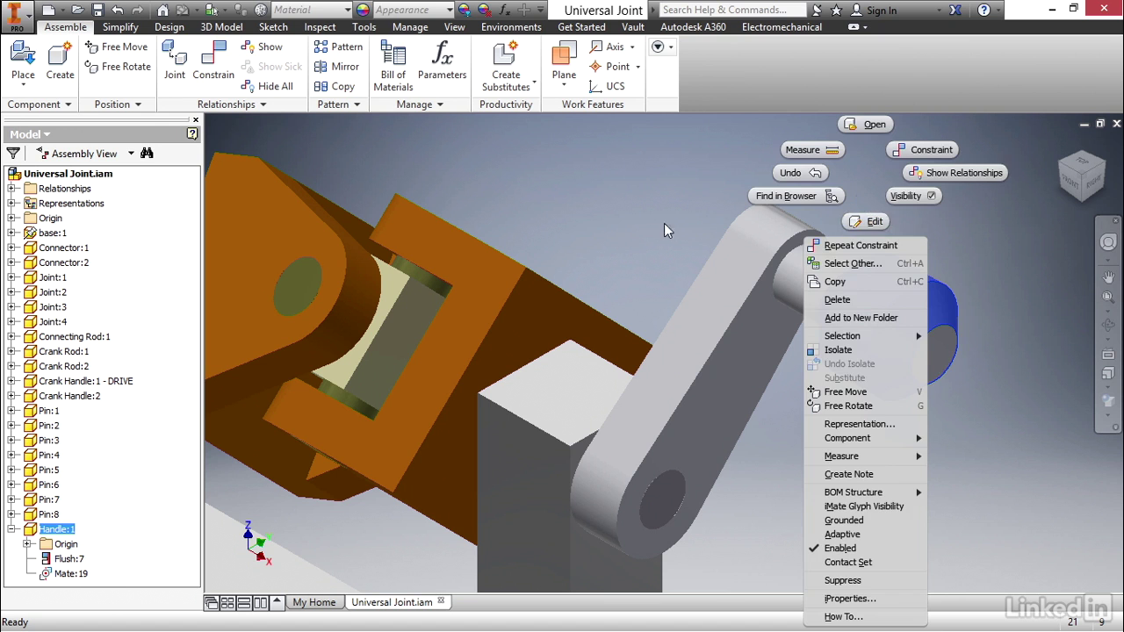
click(633, 217)
click(638, 221)
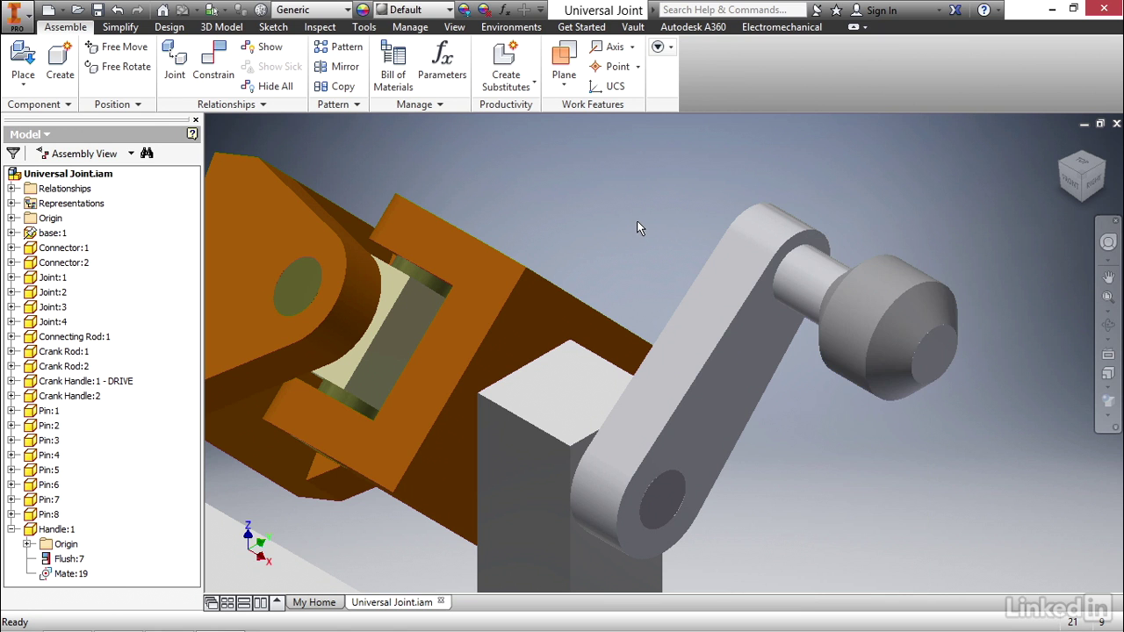
right_click(46, 530)
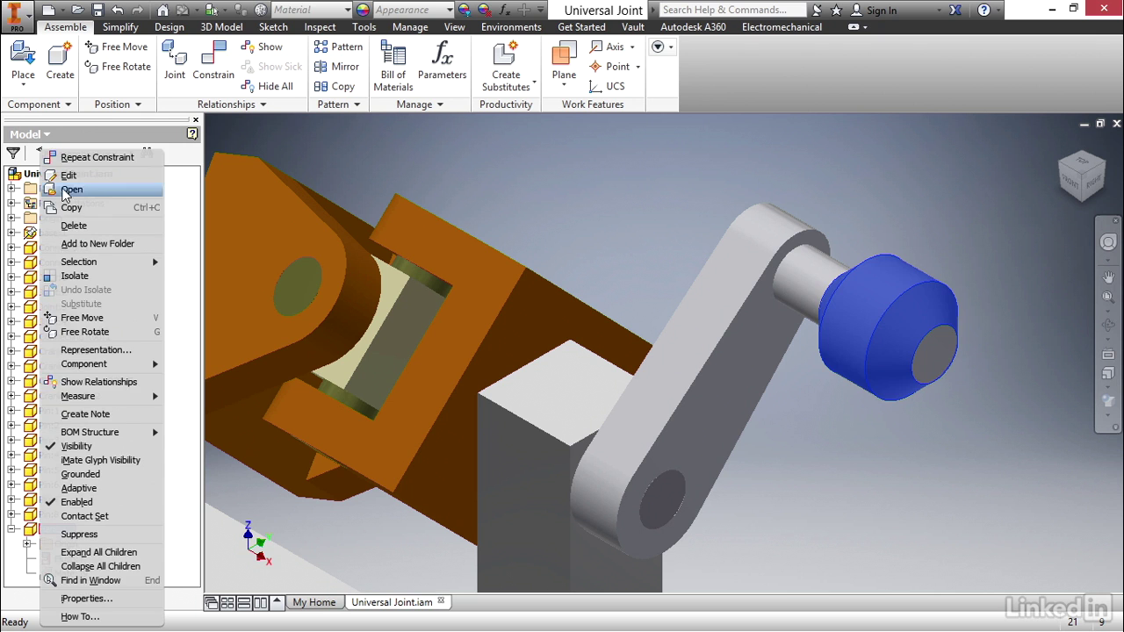
click(524, 177)
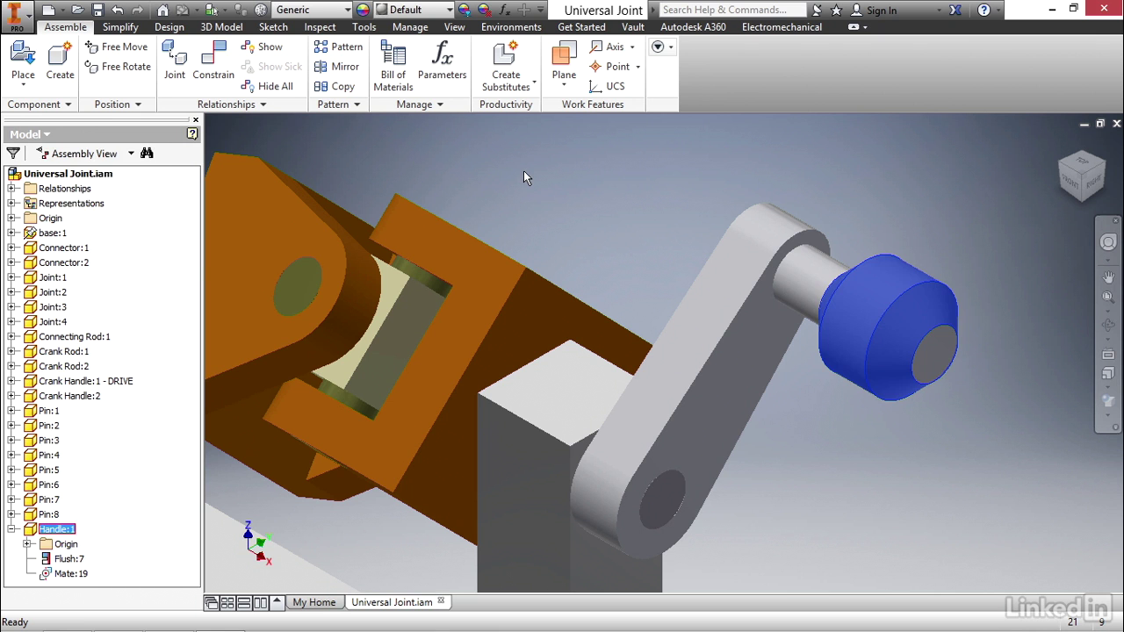
click(524, 178)
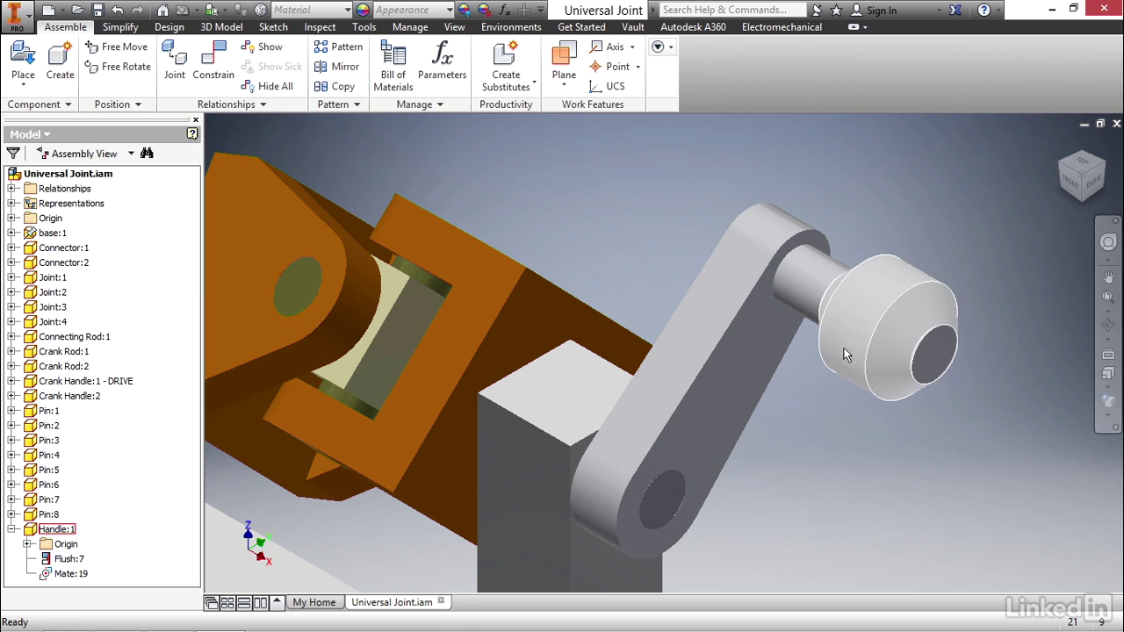
Step: Edit the Handle part in place and frame its ring closely
double_click(889, 325)
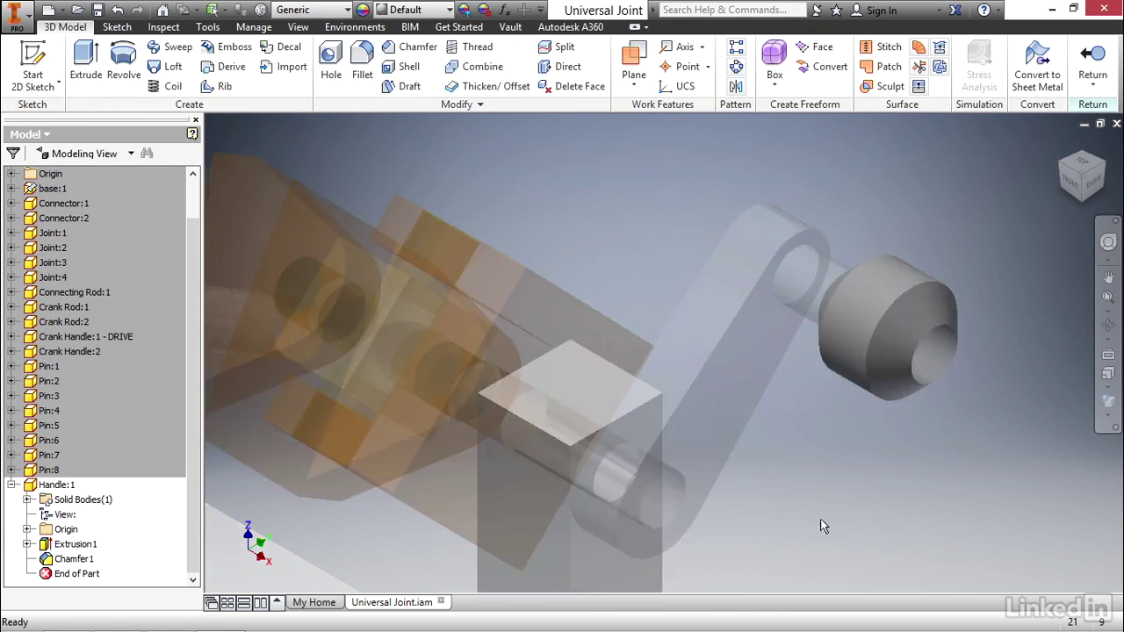
scroll(794, 545, up, 2)
middle_drag(796, 570, 807, 439)
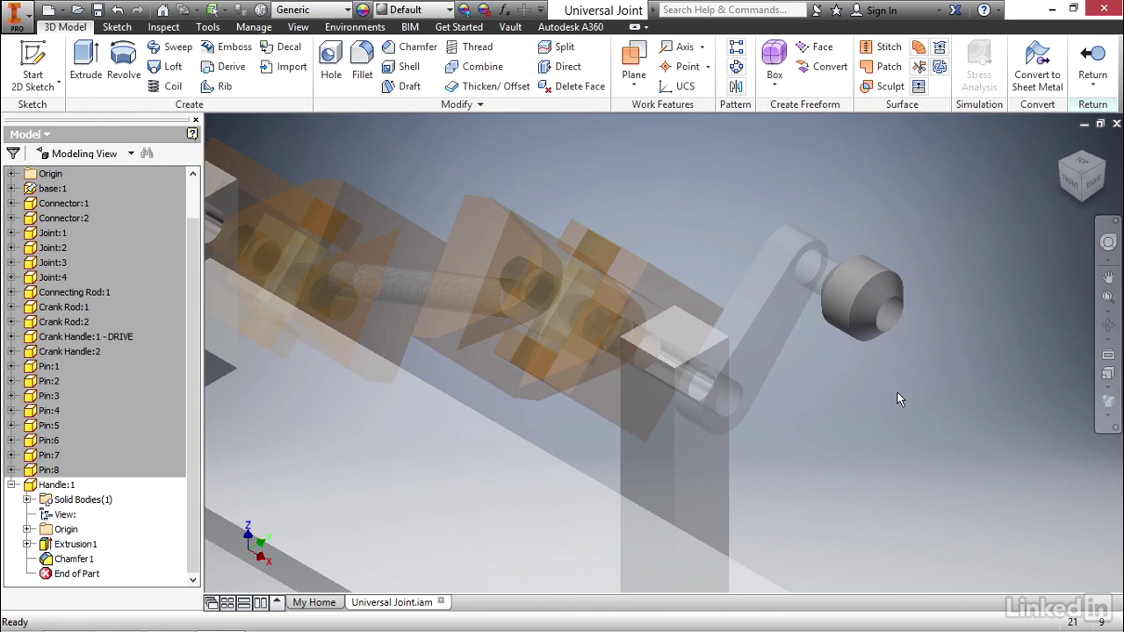
scroll(897, 398, up, 3)
middle_drag(897, 398, 849, 492)
scroll(848, 491, down, 1)
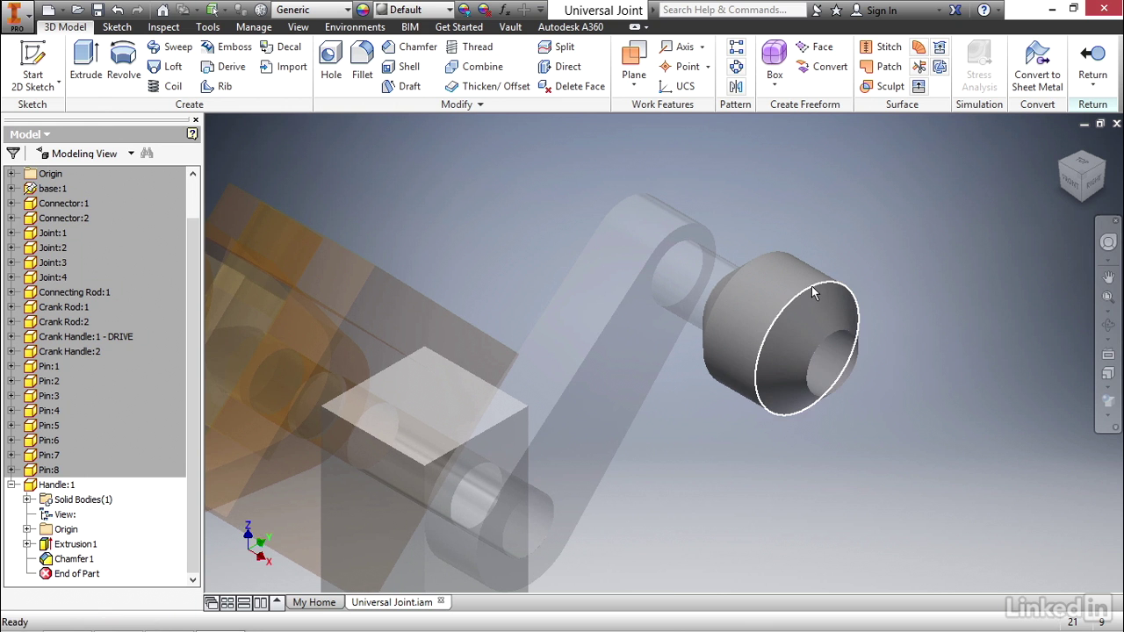
Step: Fillet both outer edges of the handle ring with a 0.125 in round
click(812, 286)
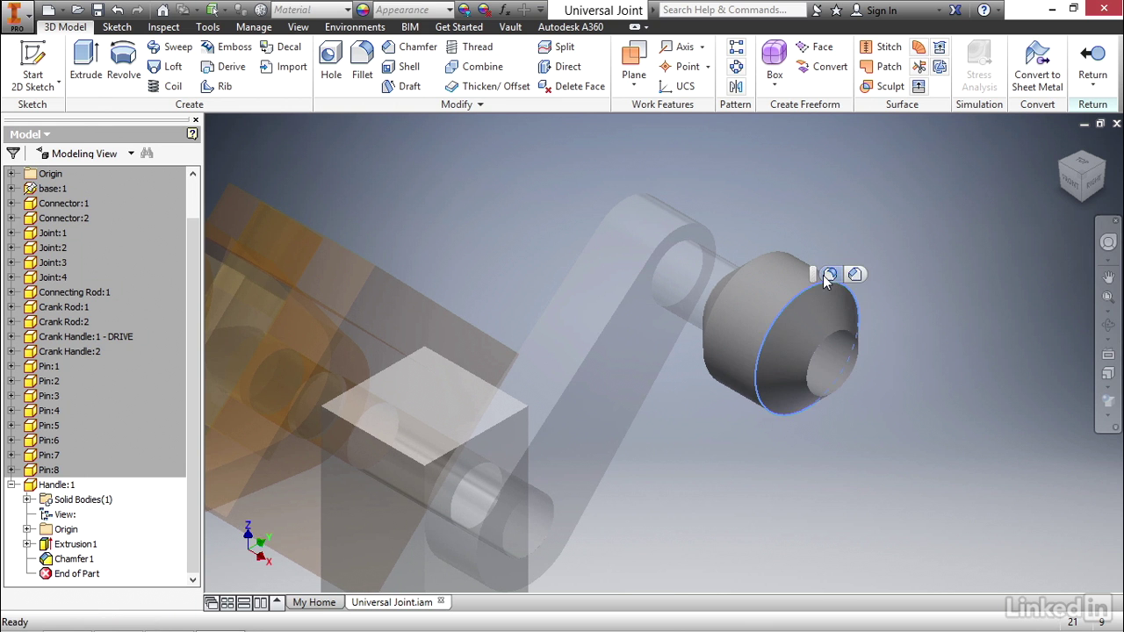
click(831, 274)
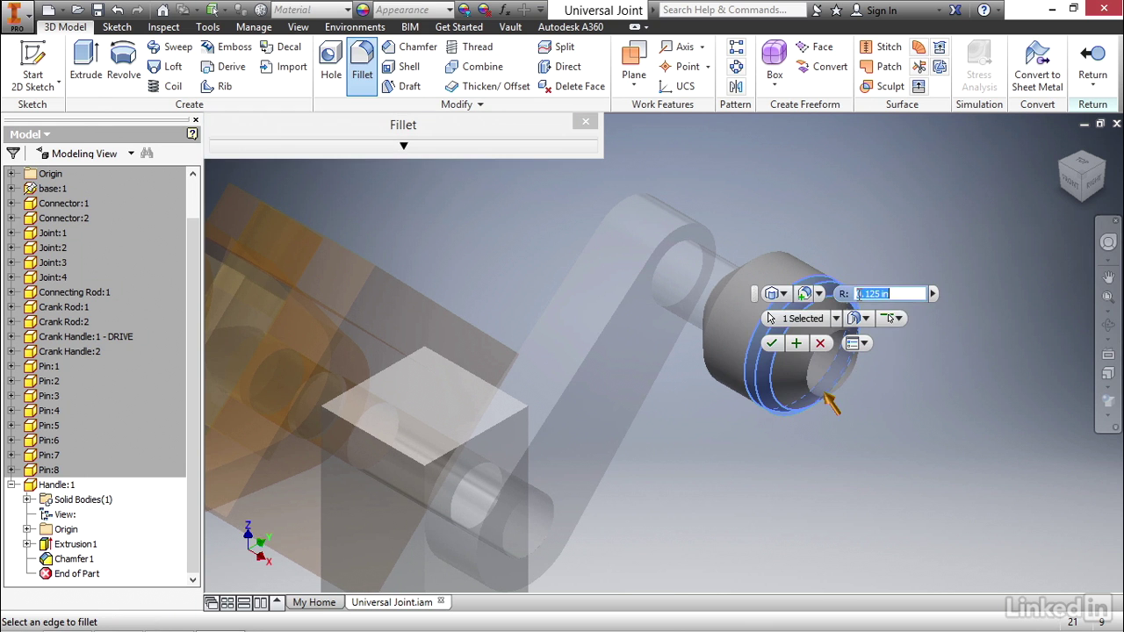
click(787, 260)
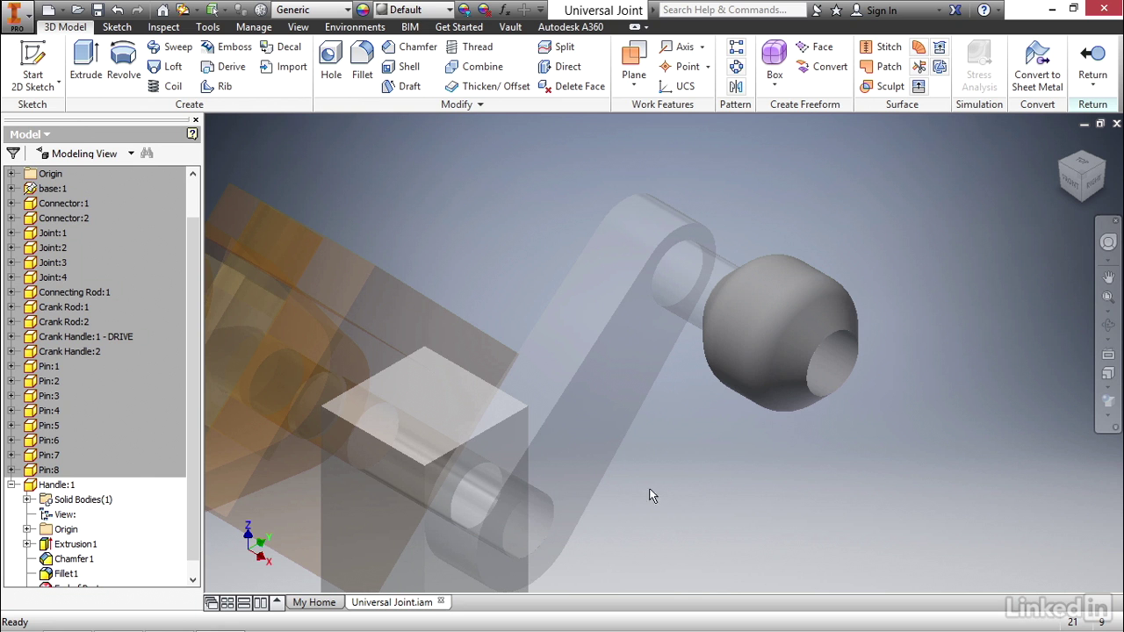
Step: Return to the assembly and collapse Handle:1's constraint list in the browser
click(1097, 57)
key(F2)
drag(710, 486, 702, 452)
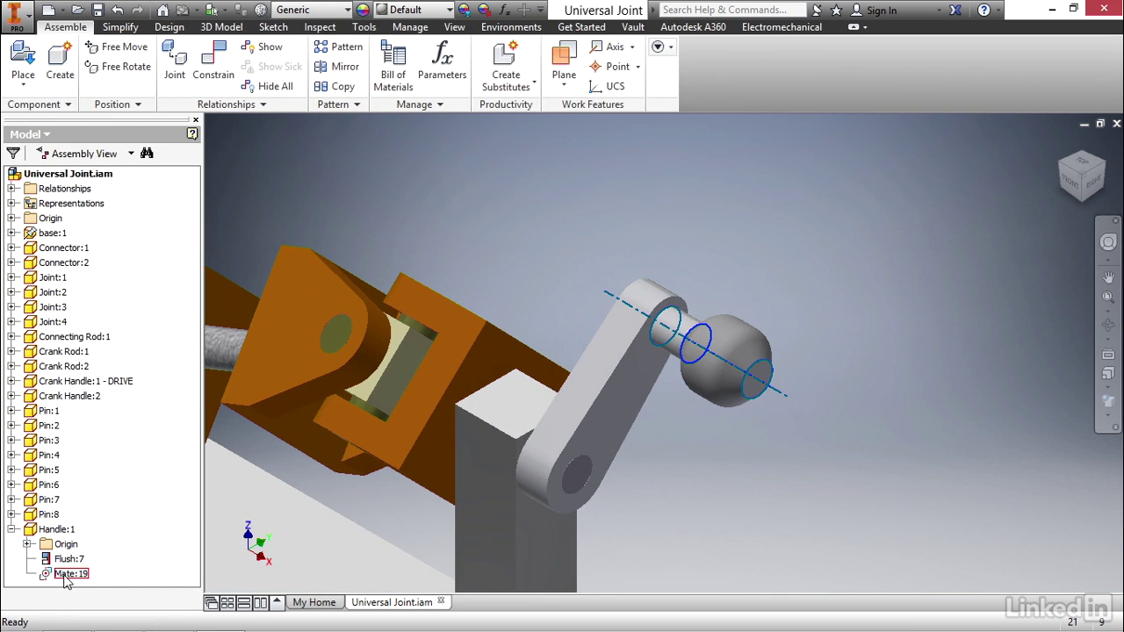
click(11, 529)
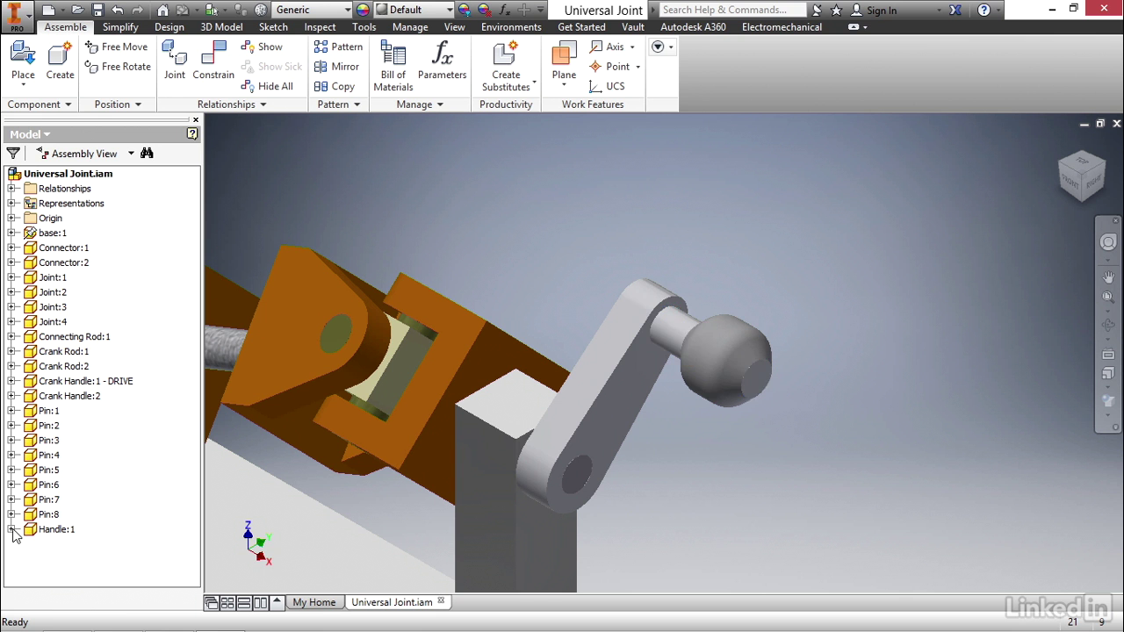